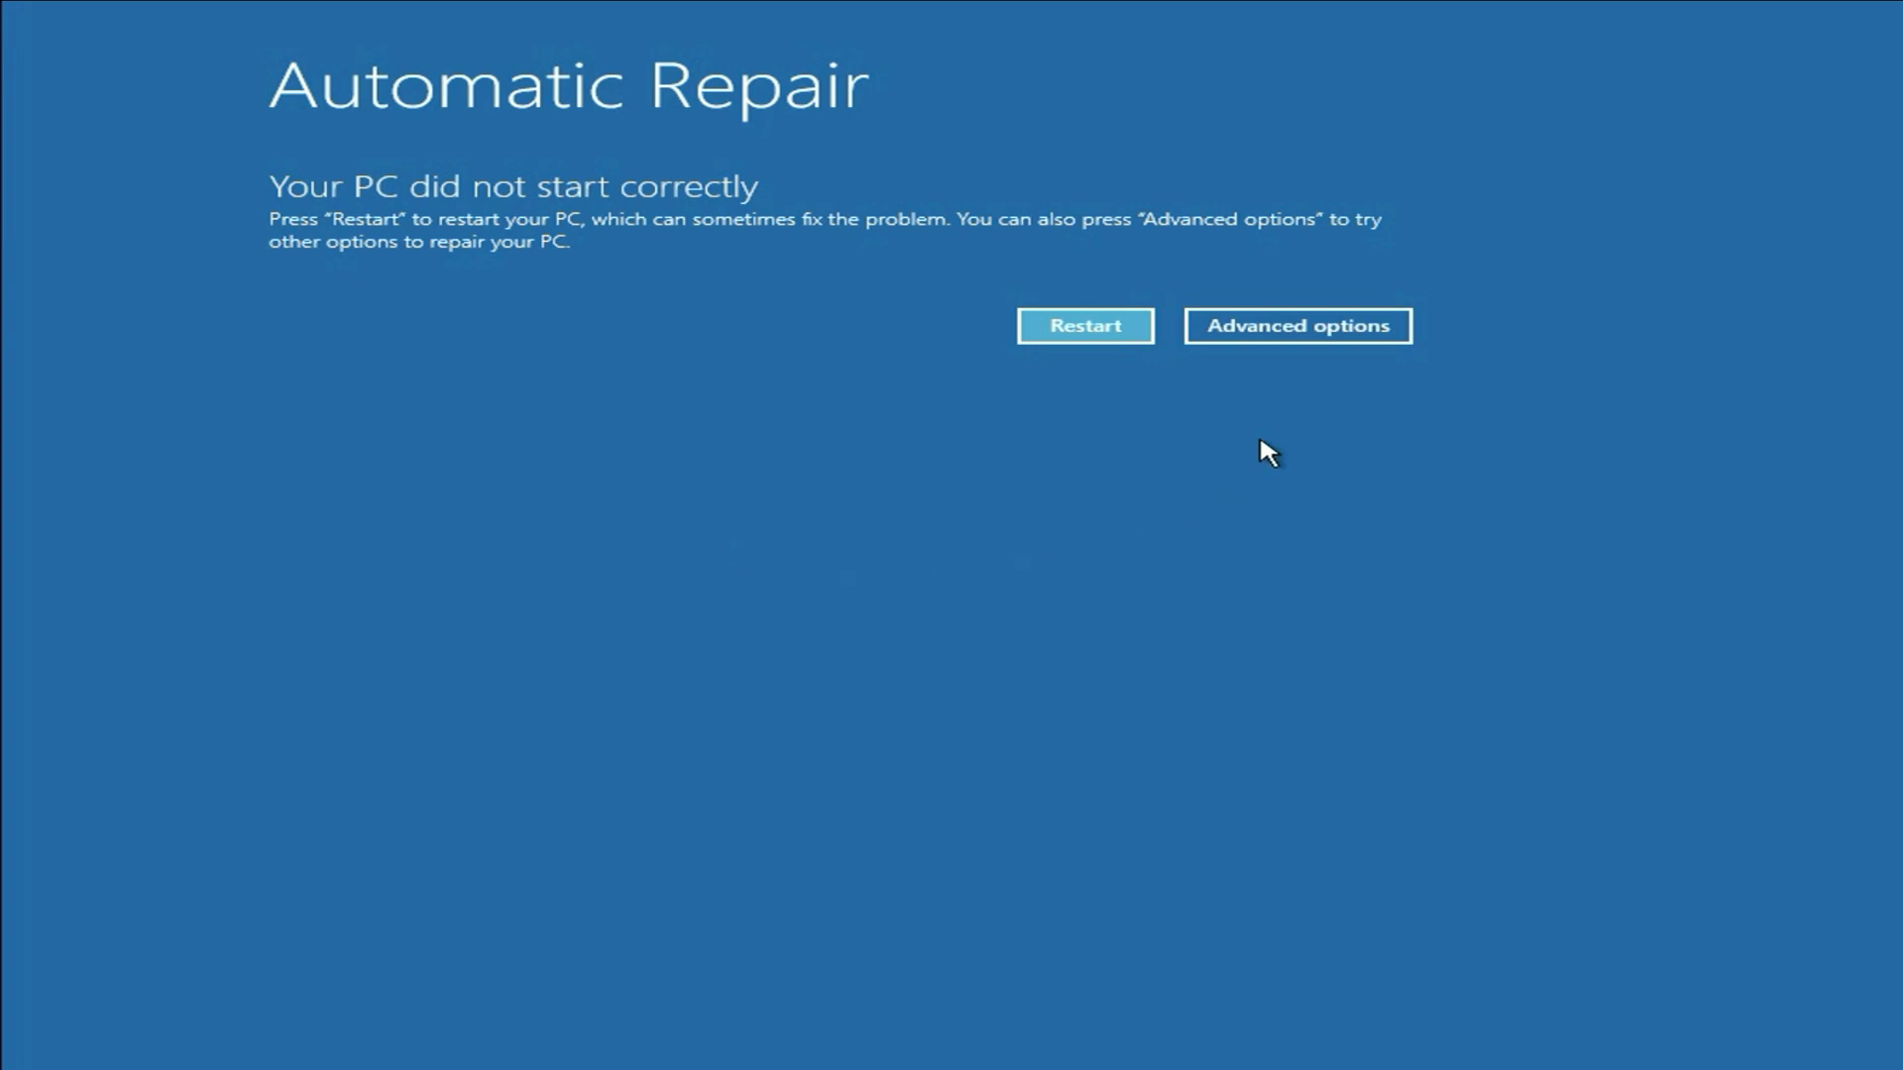
Run Startup Repair from the advanced troubleshooting options of the recovery environment.
{"action": "left_click", "coordinate": [1343, 329]}
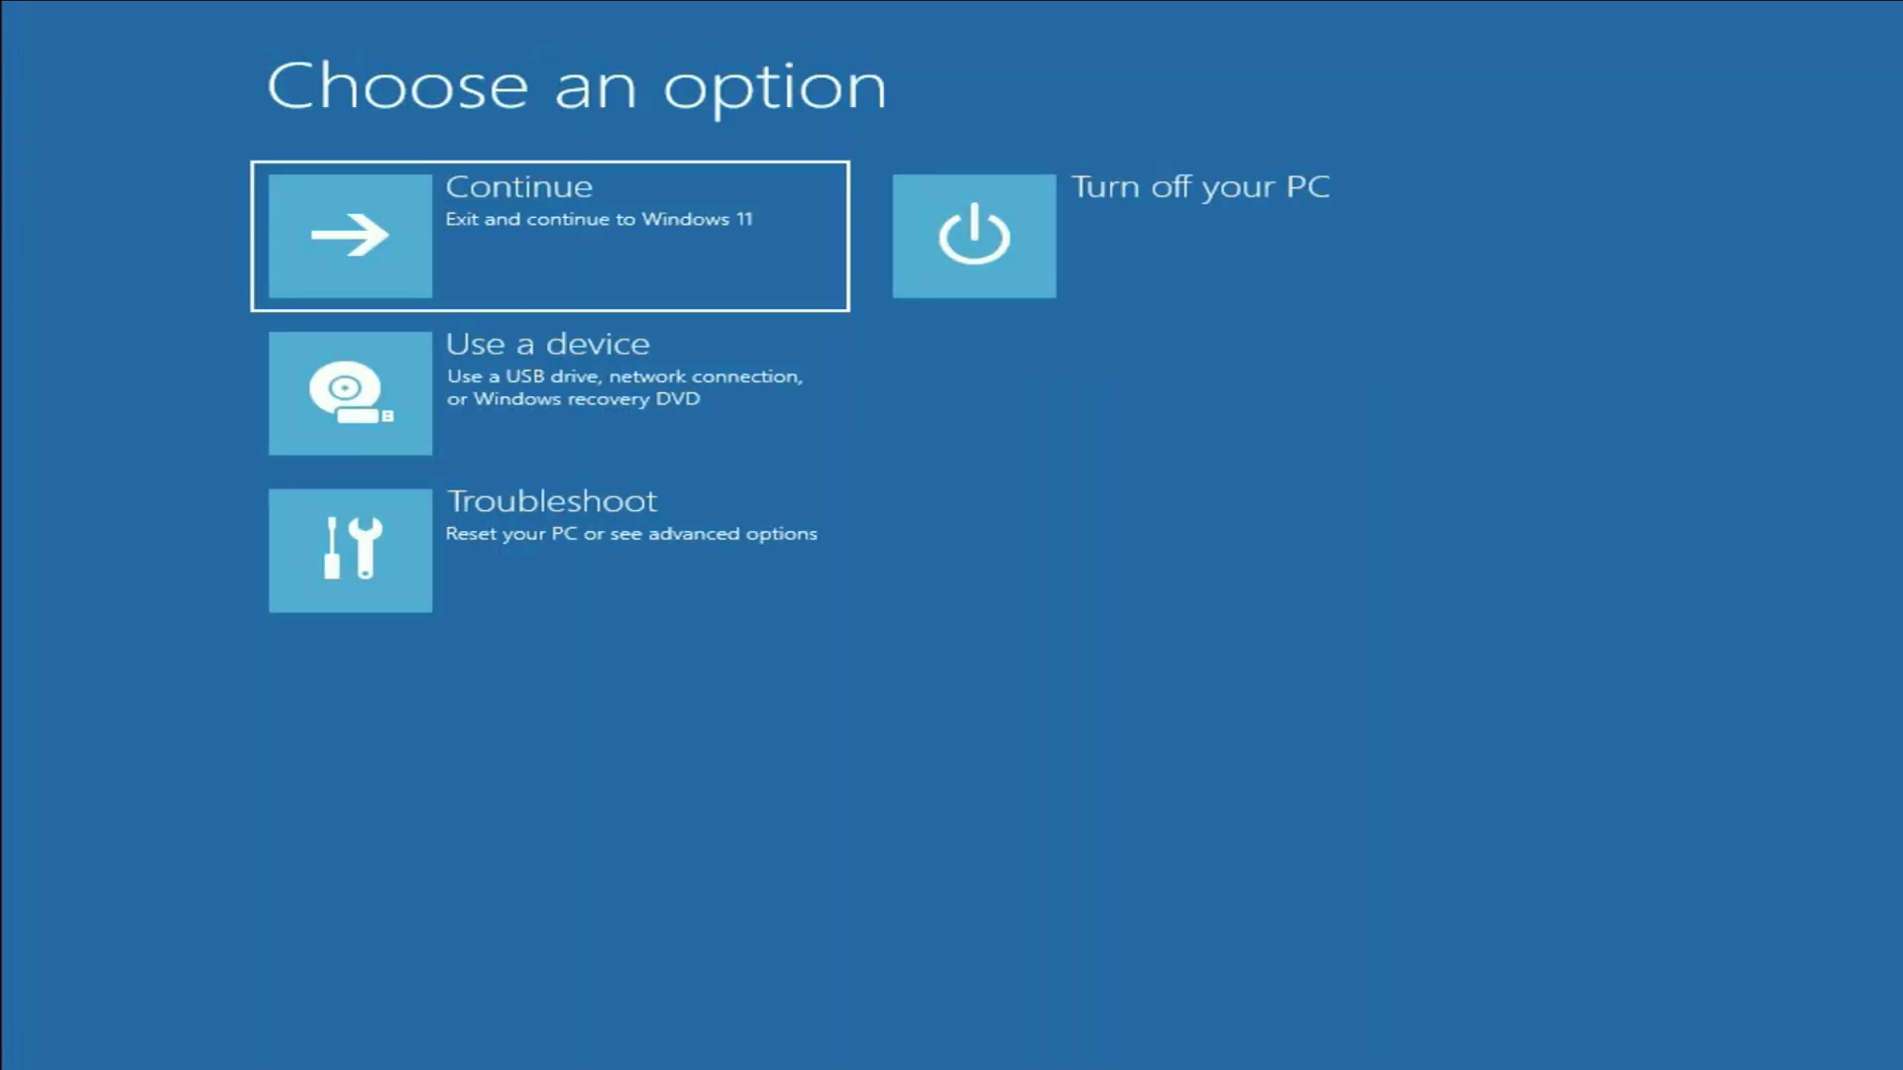
{"action": "left_click", "coordinate": [630, 560]}
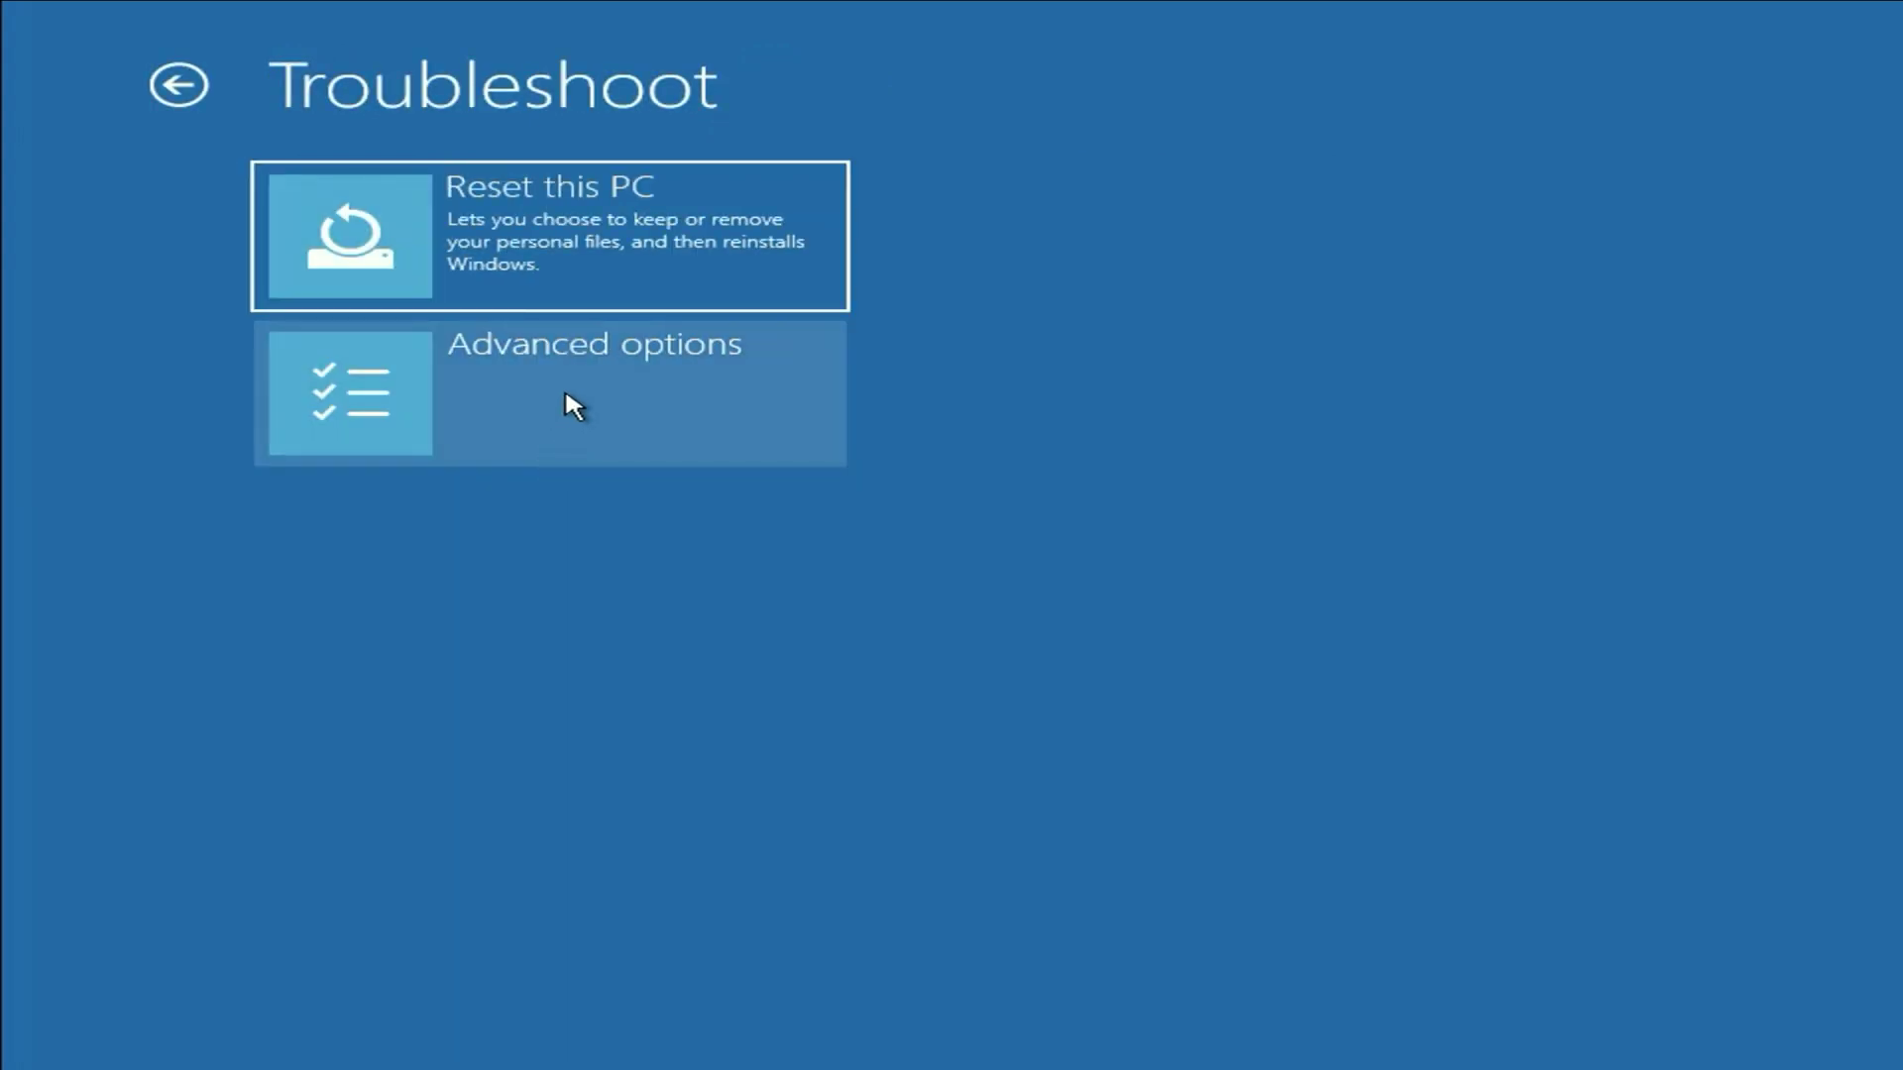
{"action": "left_click", "coordinate": [572, 396]}
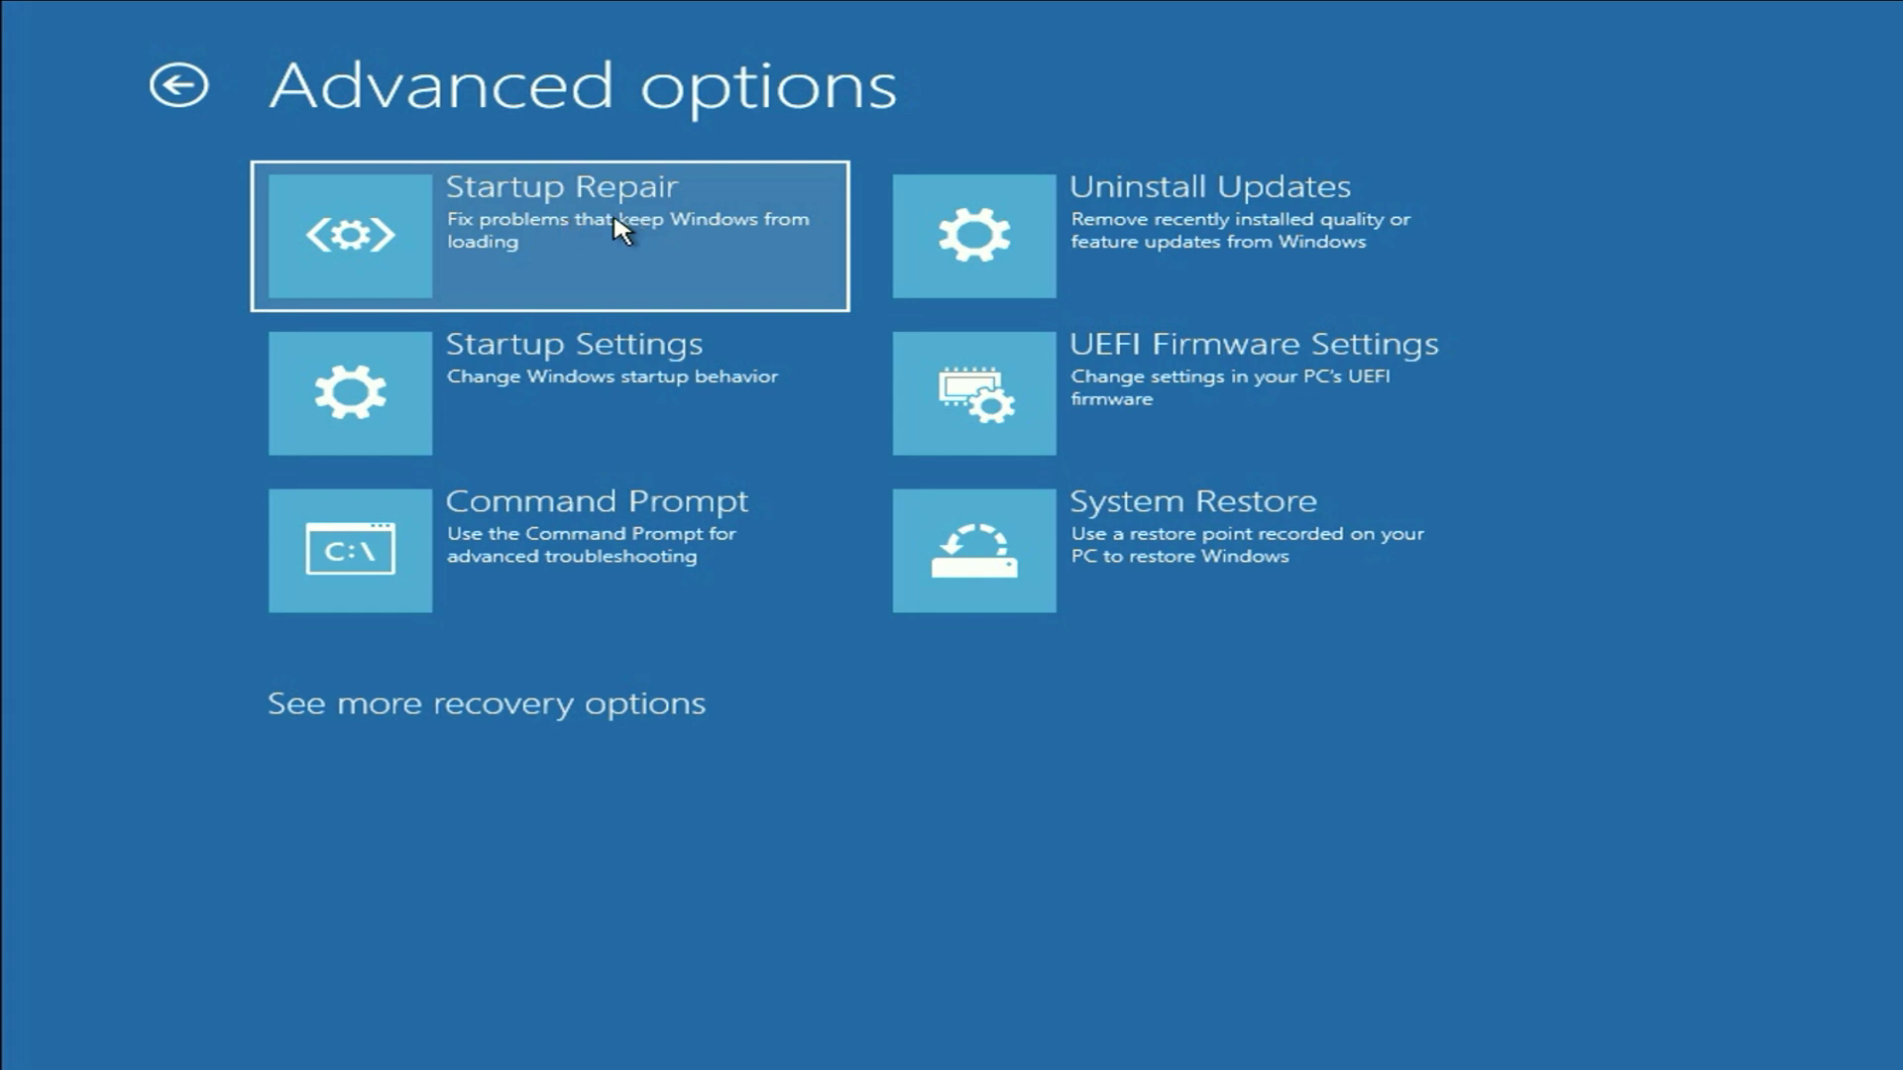
{"action": "left_click", "coordinate": [562, 231]}
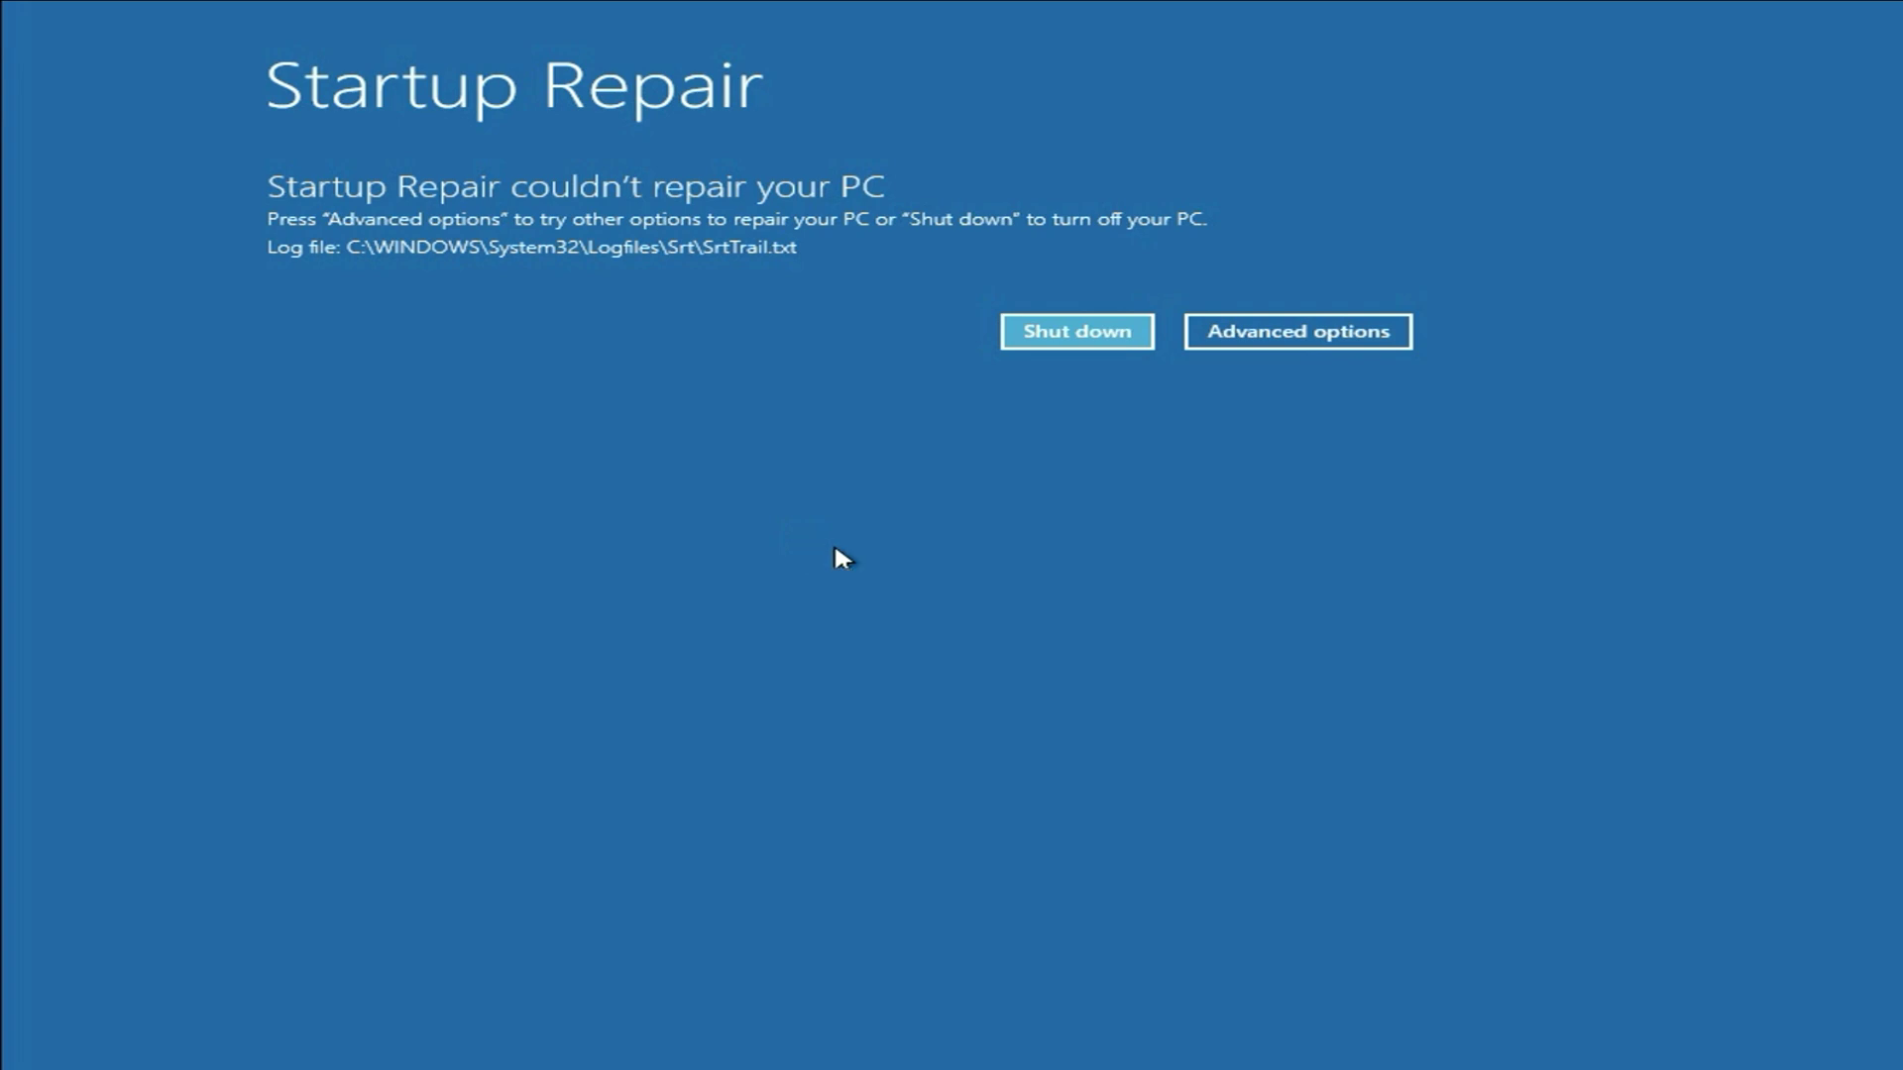
Open a Command Prompt from the advanced troubleshooting options and scan the system files with sfc /scannow.
{"action": "left_click", "coordinate": [1281, 340]}
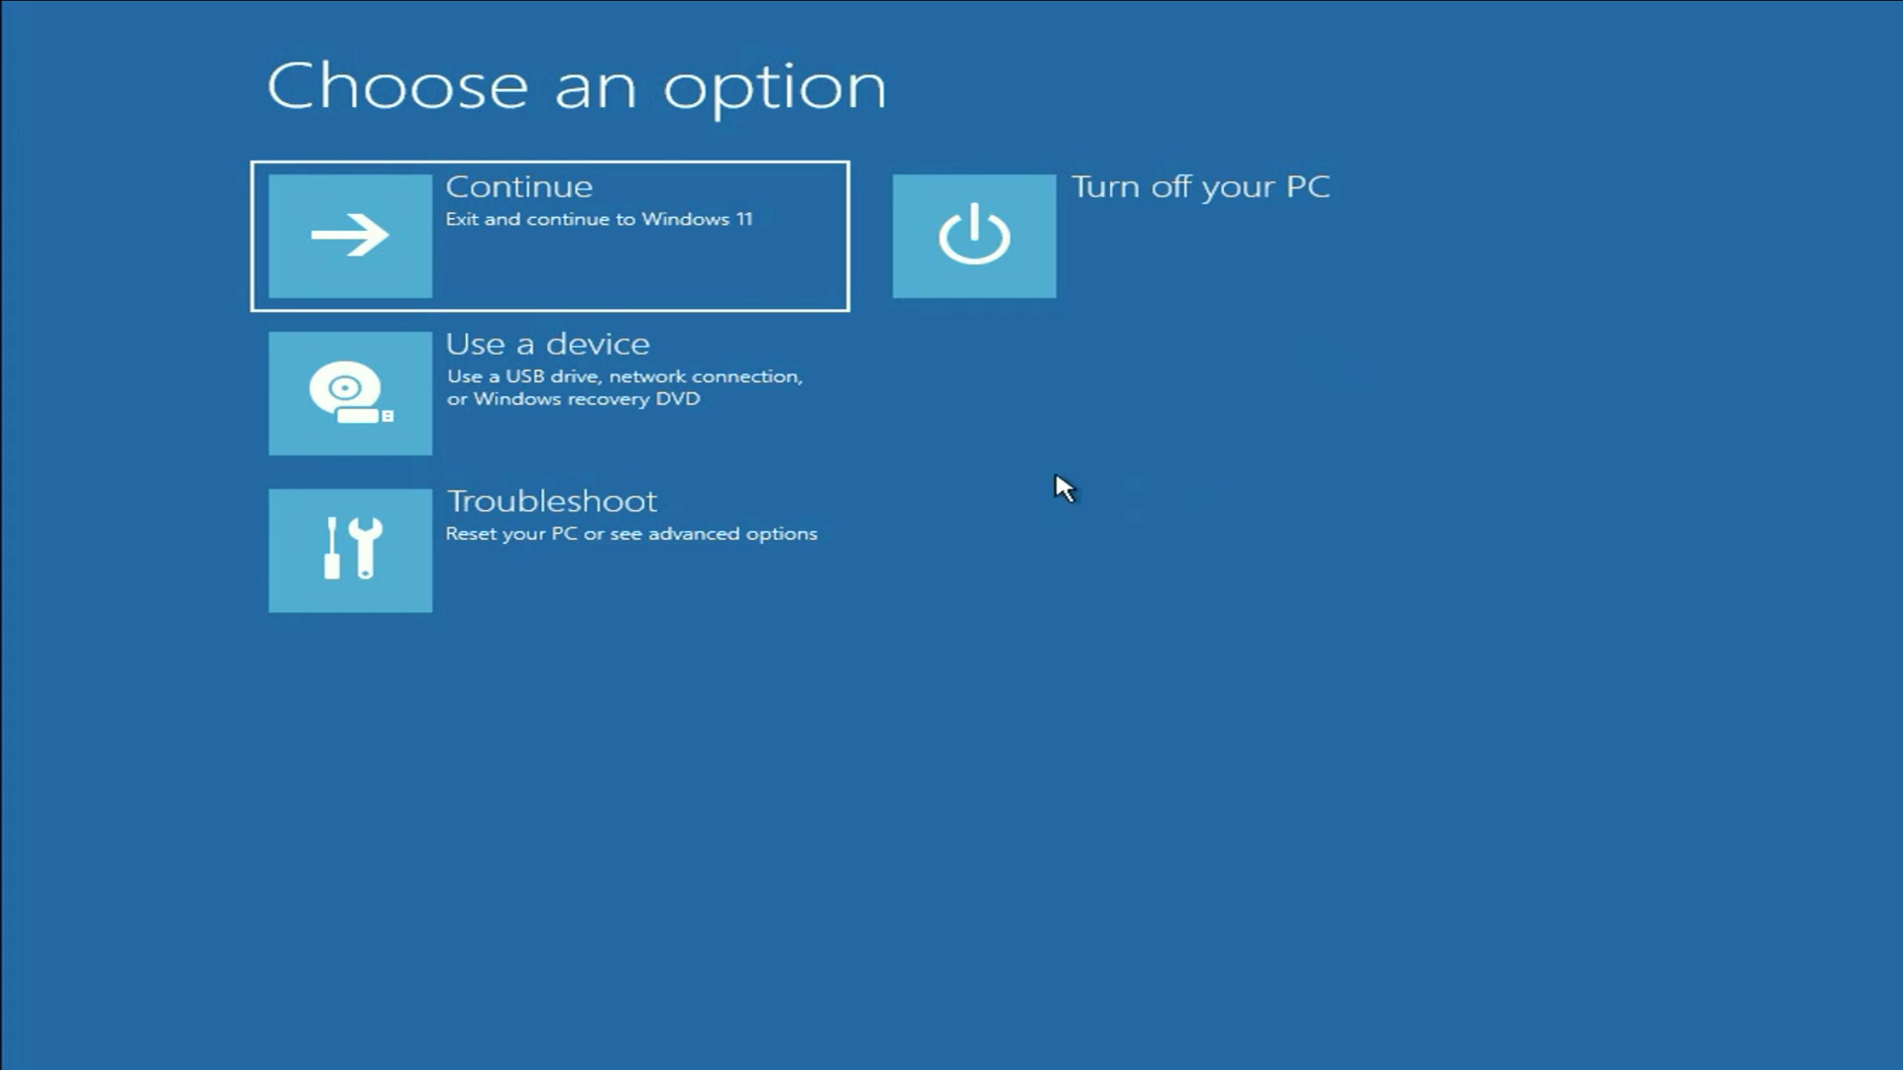
{"action": "left_click", "coordinate": [570, 575]}
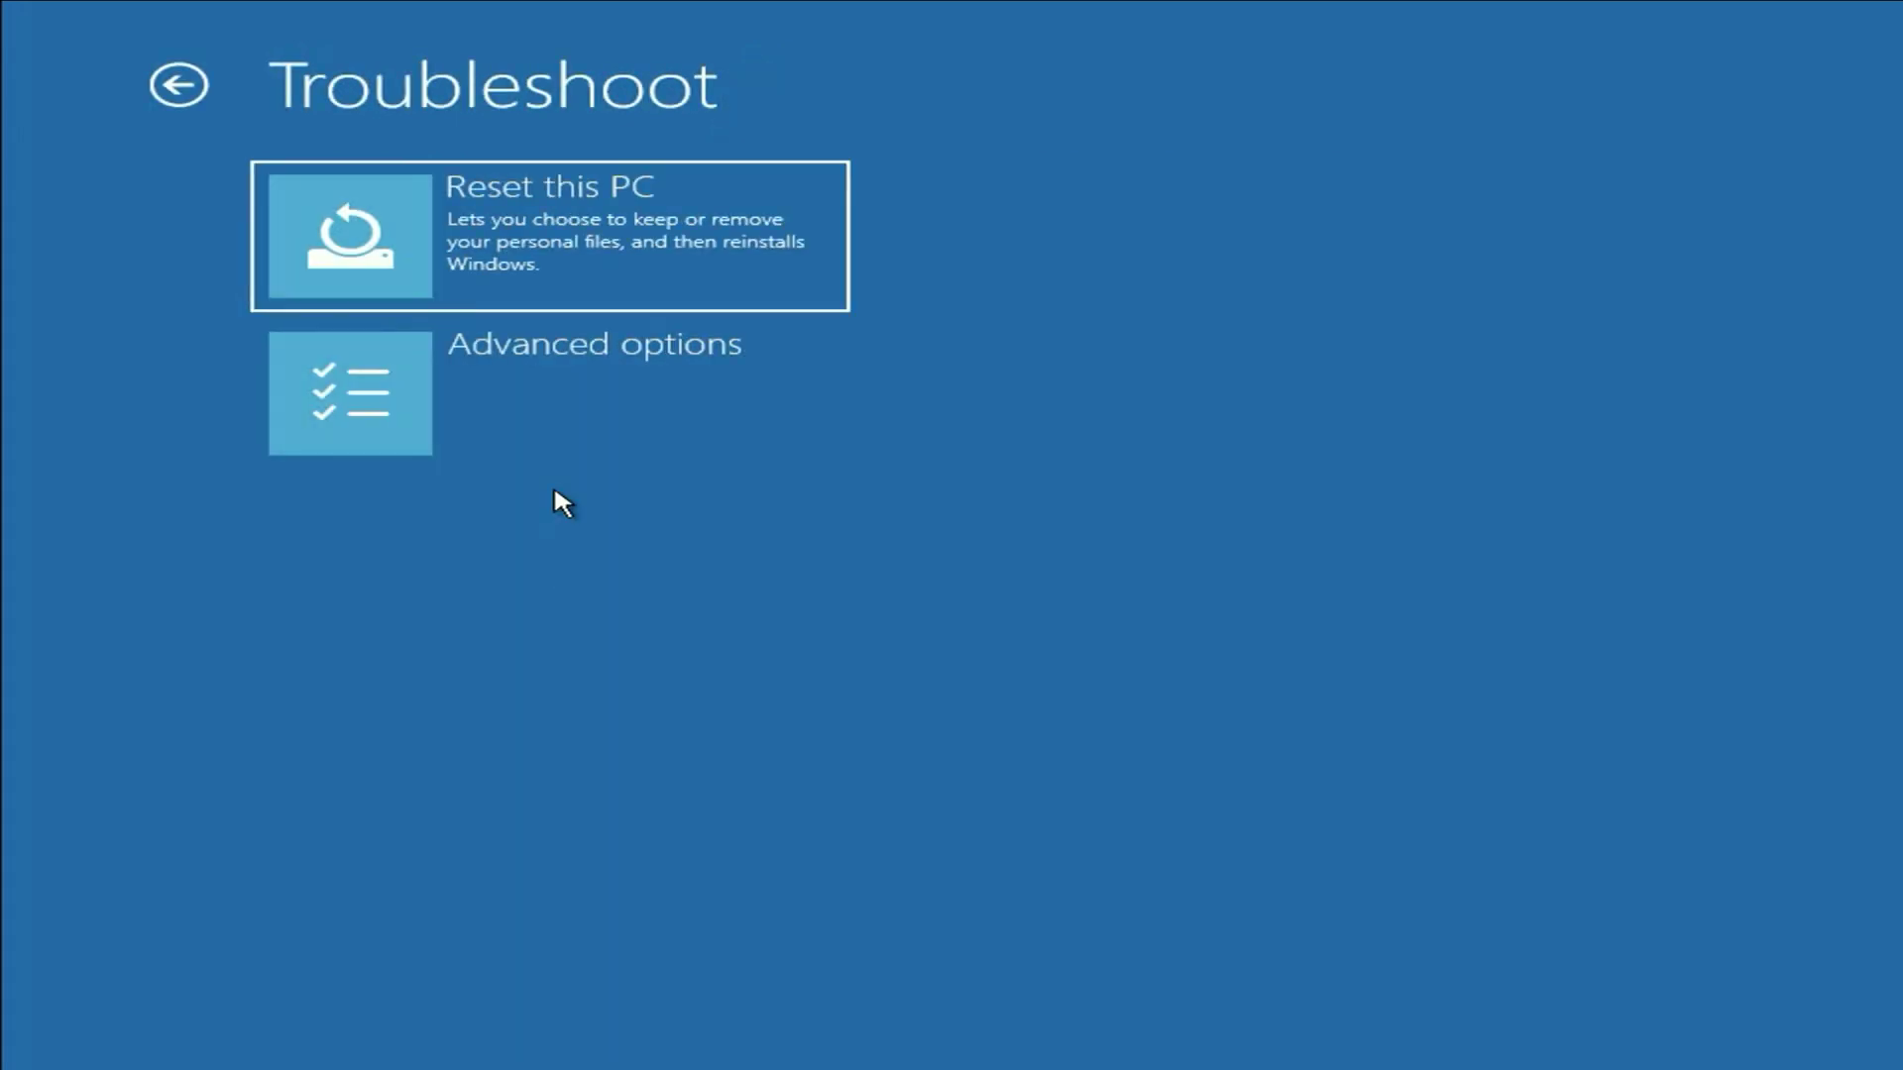
{"action": "left_click", "coordinate": [582, 400]}
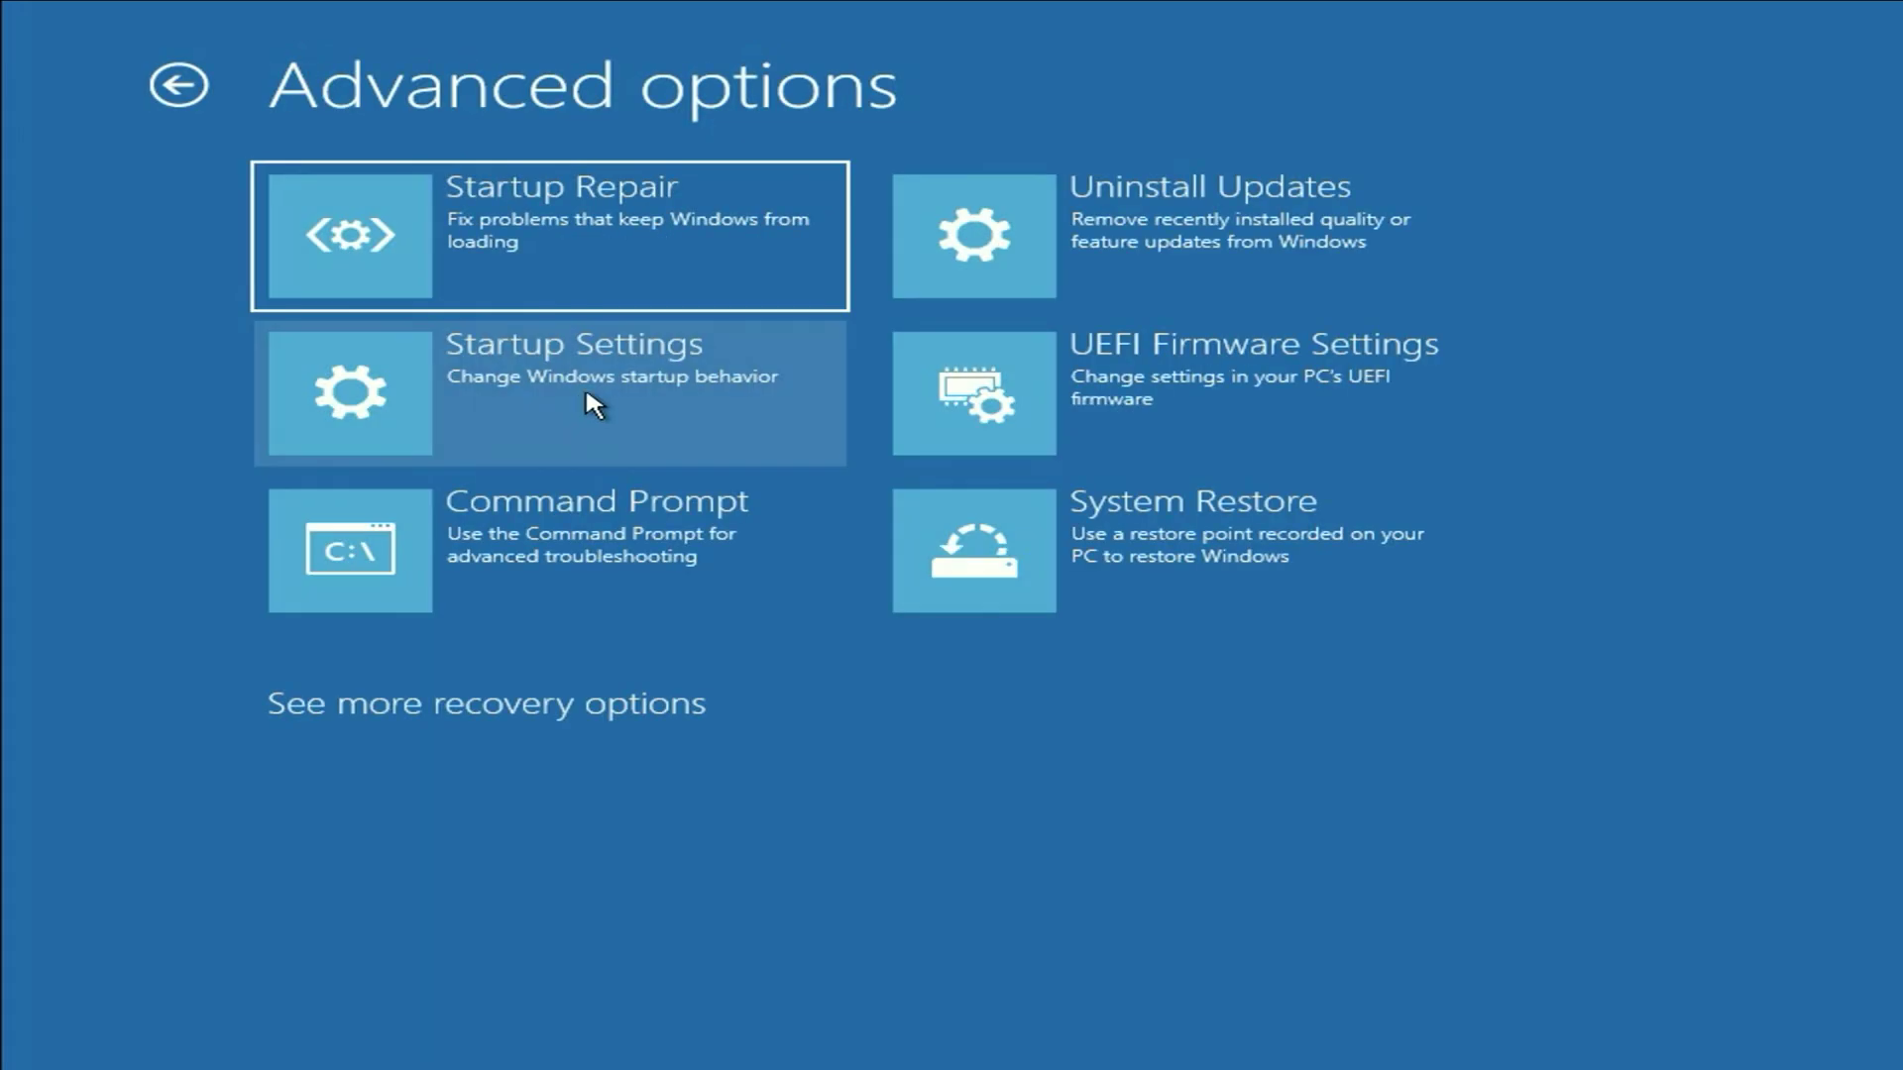
{"action": "left_click", "coordinate": [590, 553]}
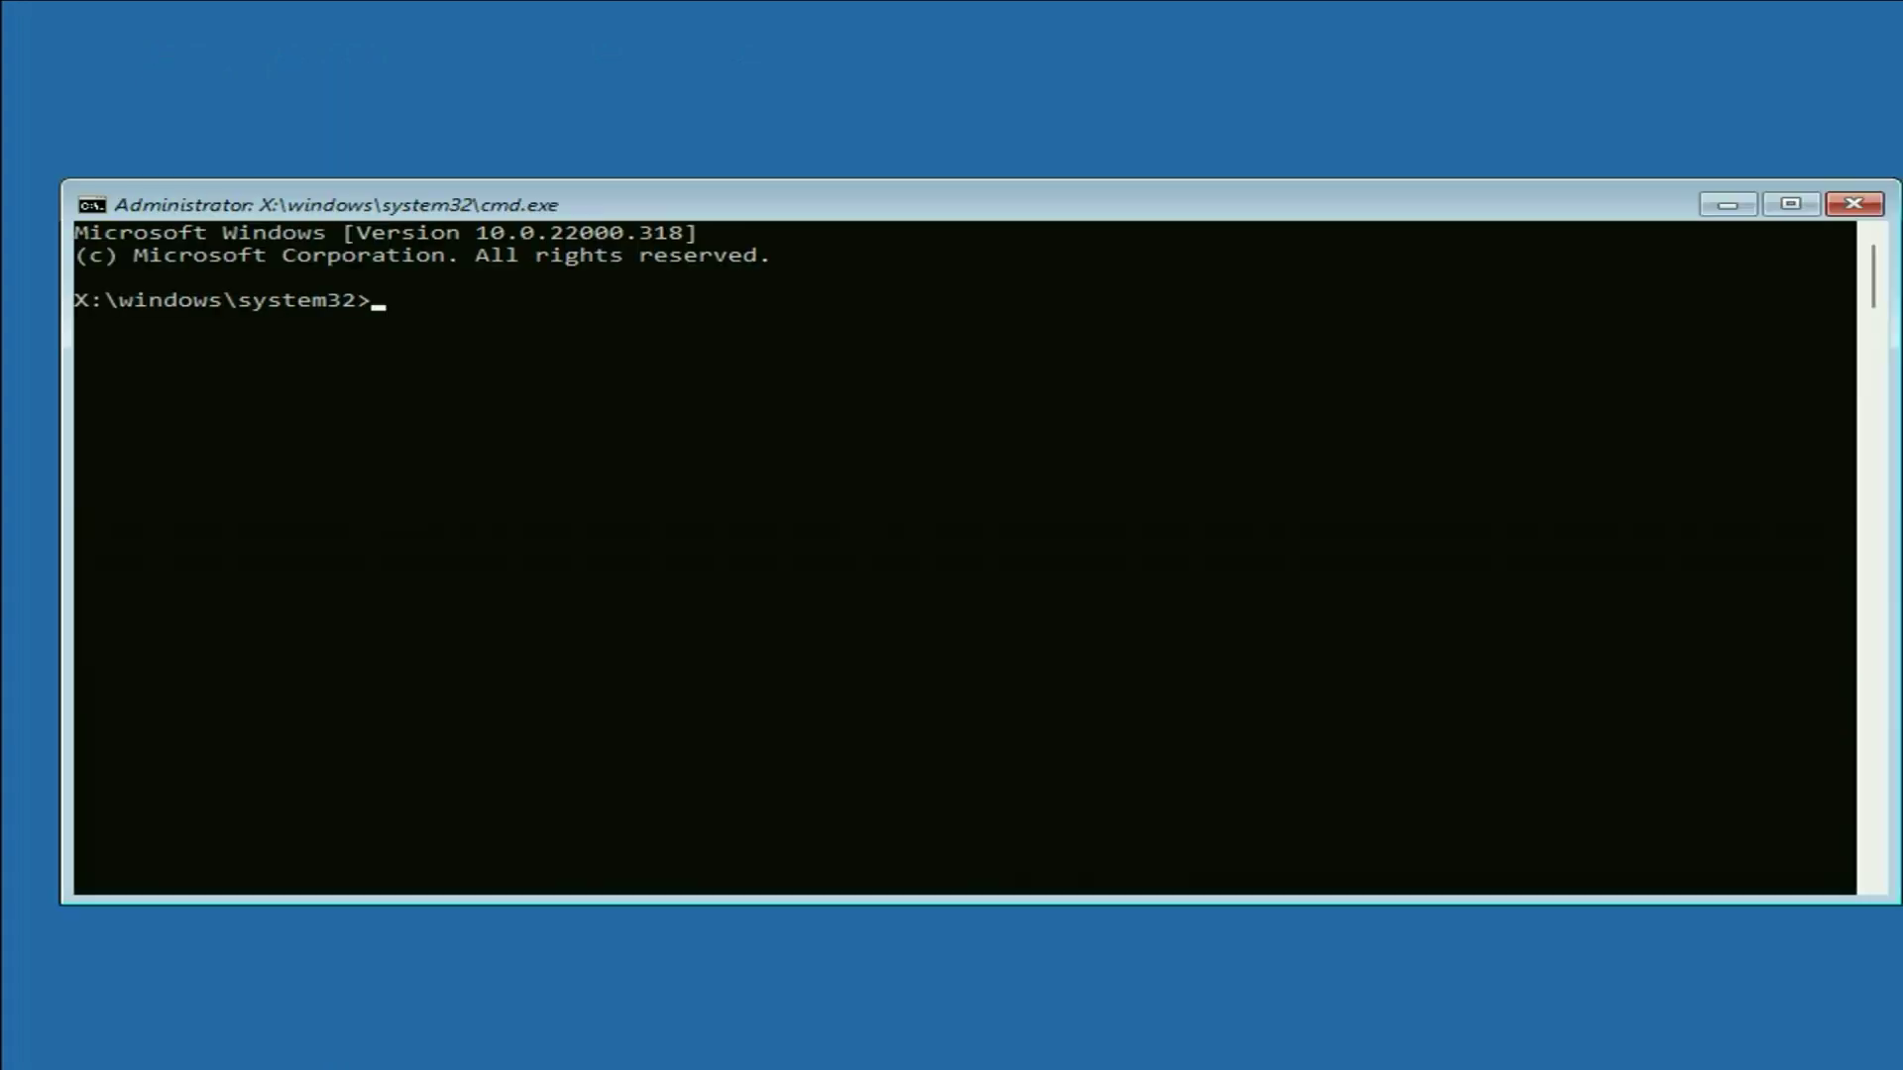
{"action": "mouse_move", "coordinate": [849, 205]}
{"action": "left_mouse_down"}
{"action": "mouse_move", "coordinate": [842, 170]}
{"action": "mouse_move", "coordinate": [872, 189]}
{"action": "mouse_move", "coordinate": [837, 187]}
{"action": "mouse_move", "coordinate": [872, 187]}
{"action": "left_mouse_up"}
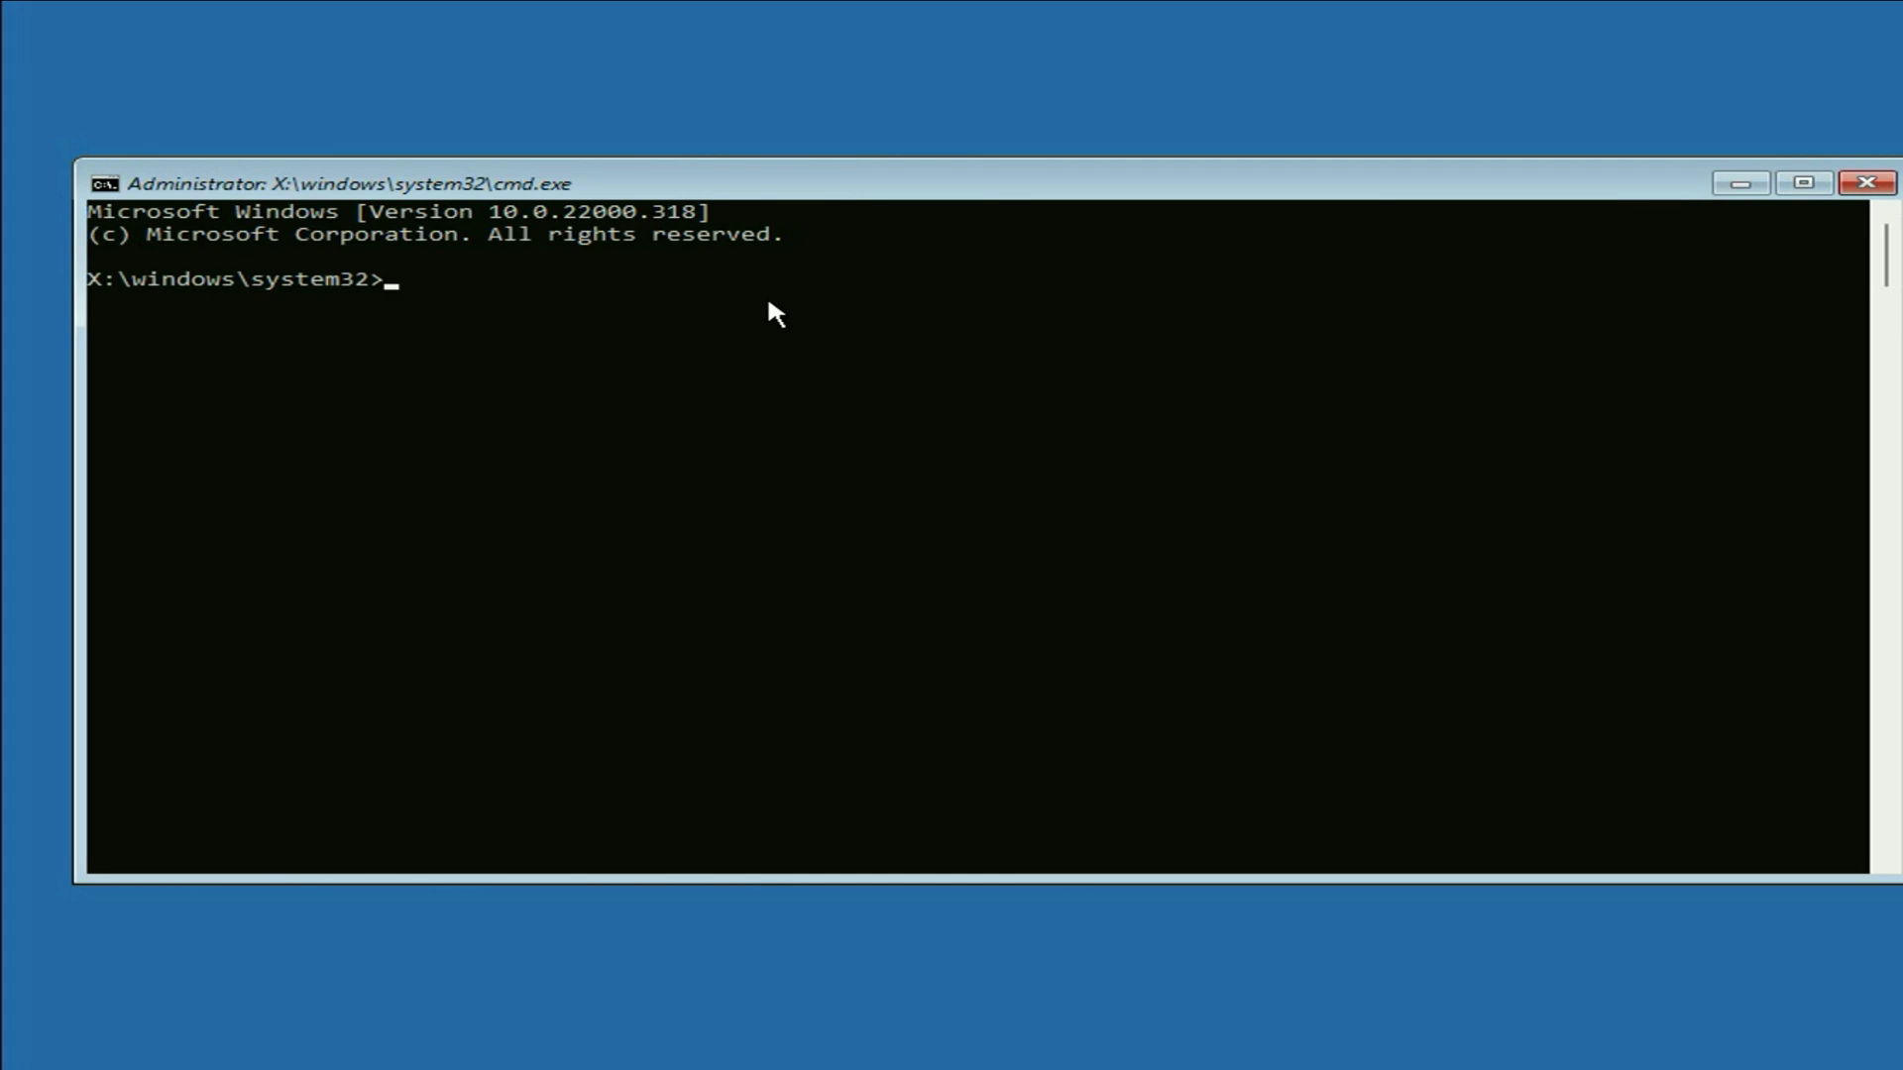
{"action": "type", "text": "sfc "}
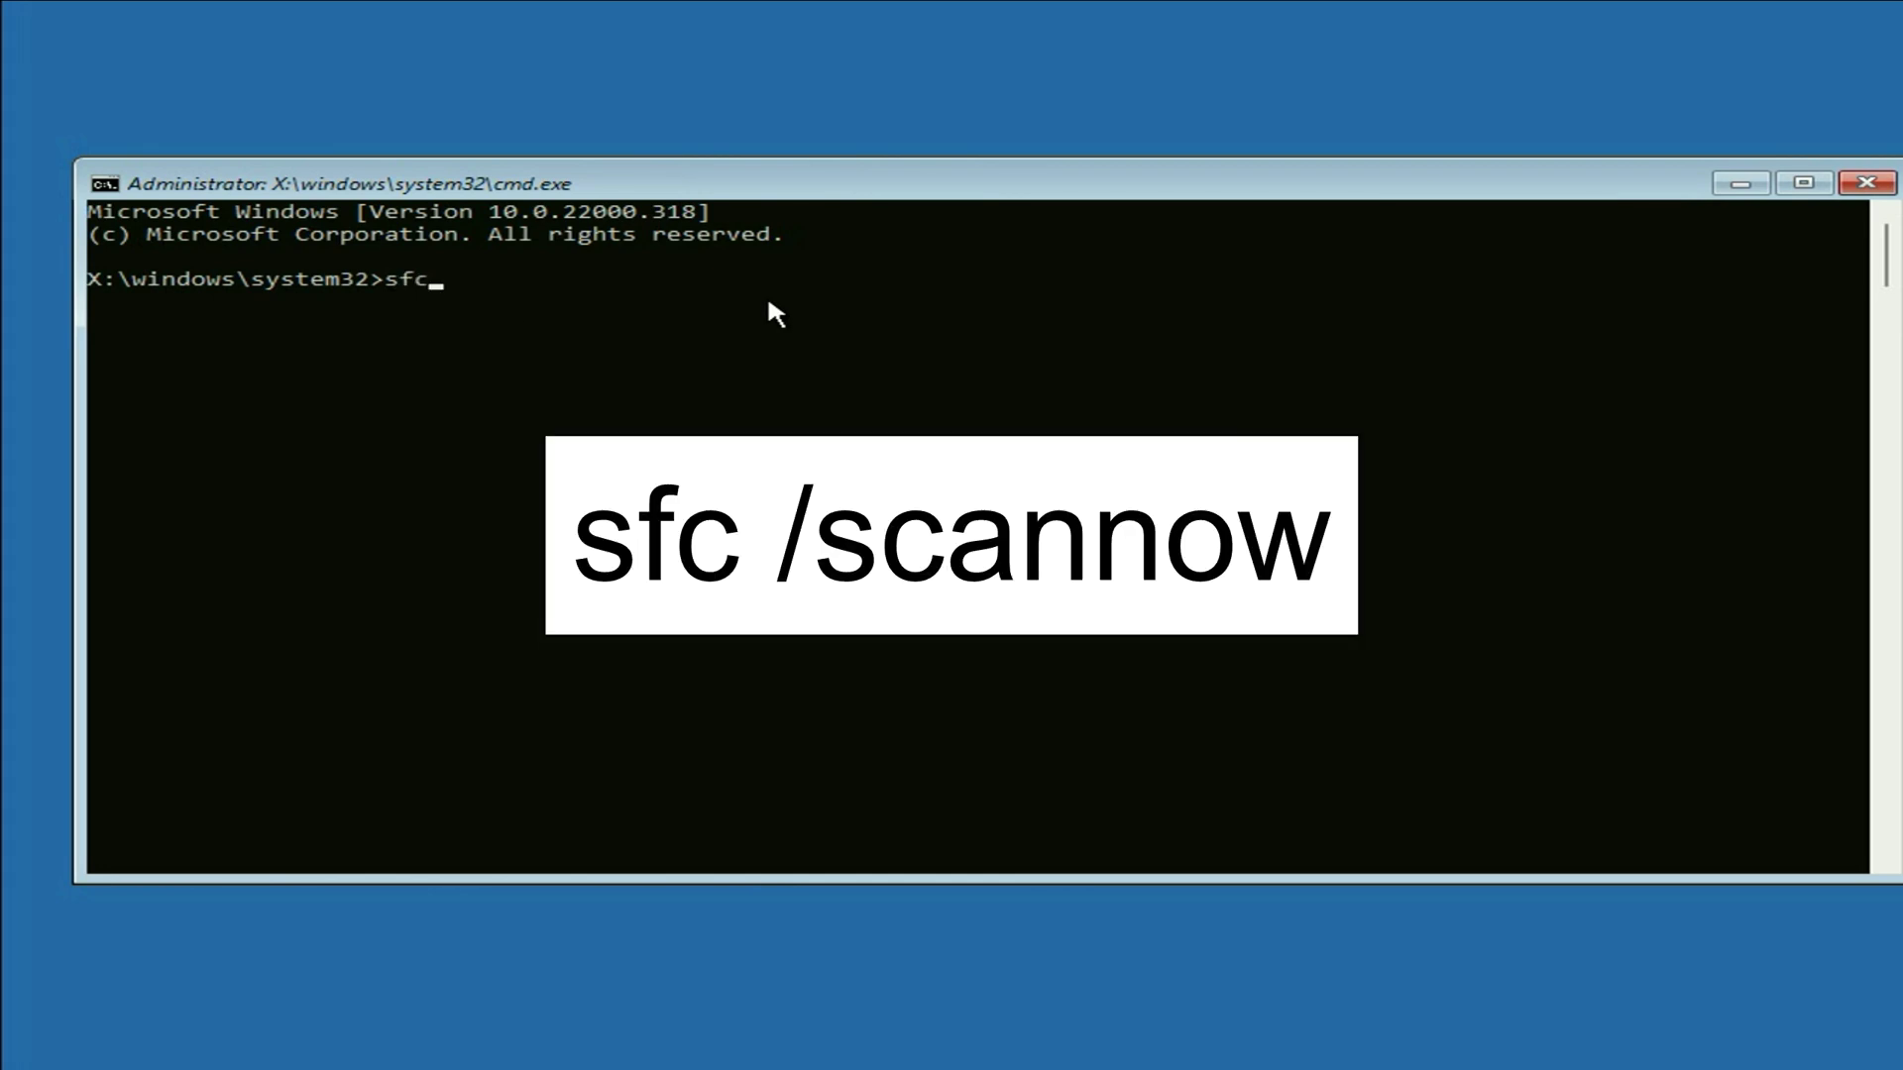
{"action": "type", "text": "/scannow"}
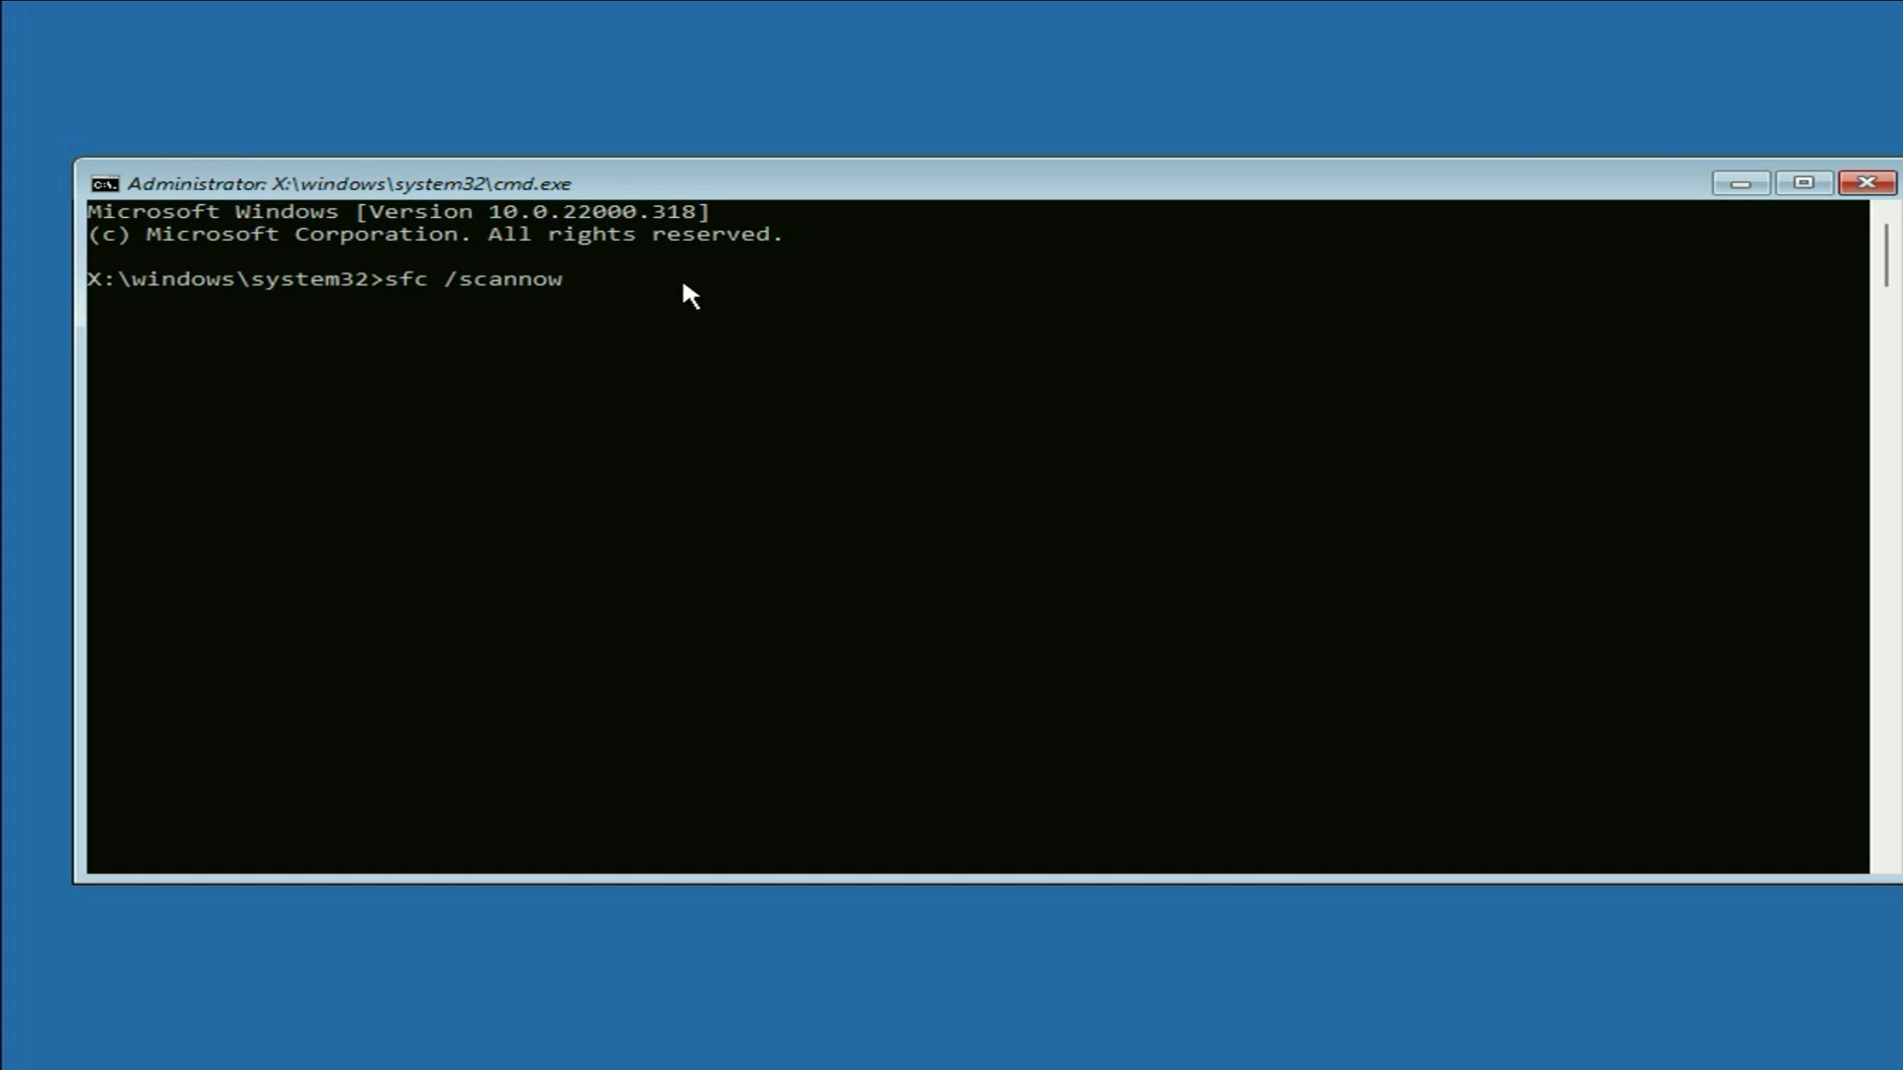
{"action": "key", "text": "Return"}
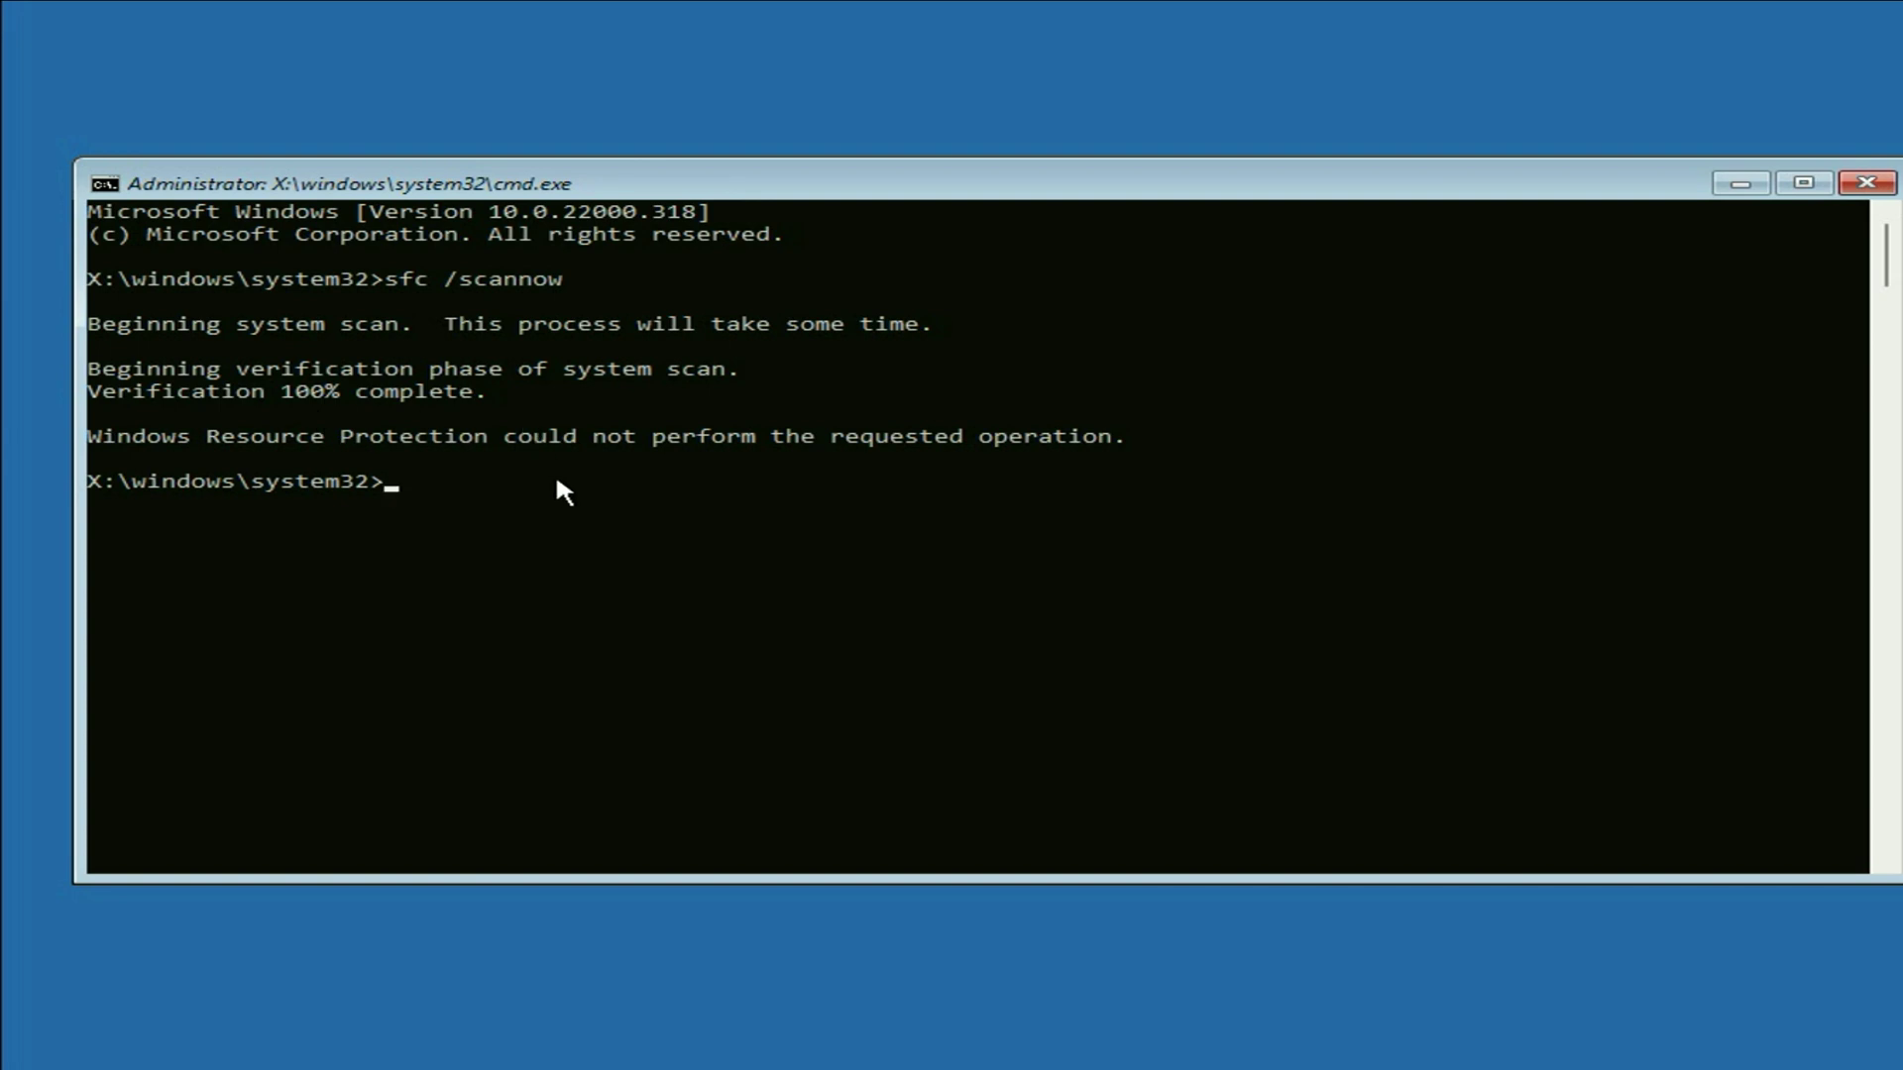
Check drive C for file system errors with chkdsk /f c: and close the Command Prompt with exit.
{"action": "type", "text": "chkdsk"}
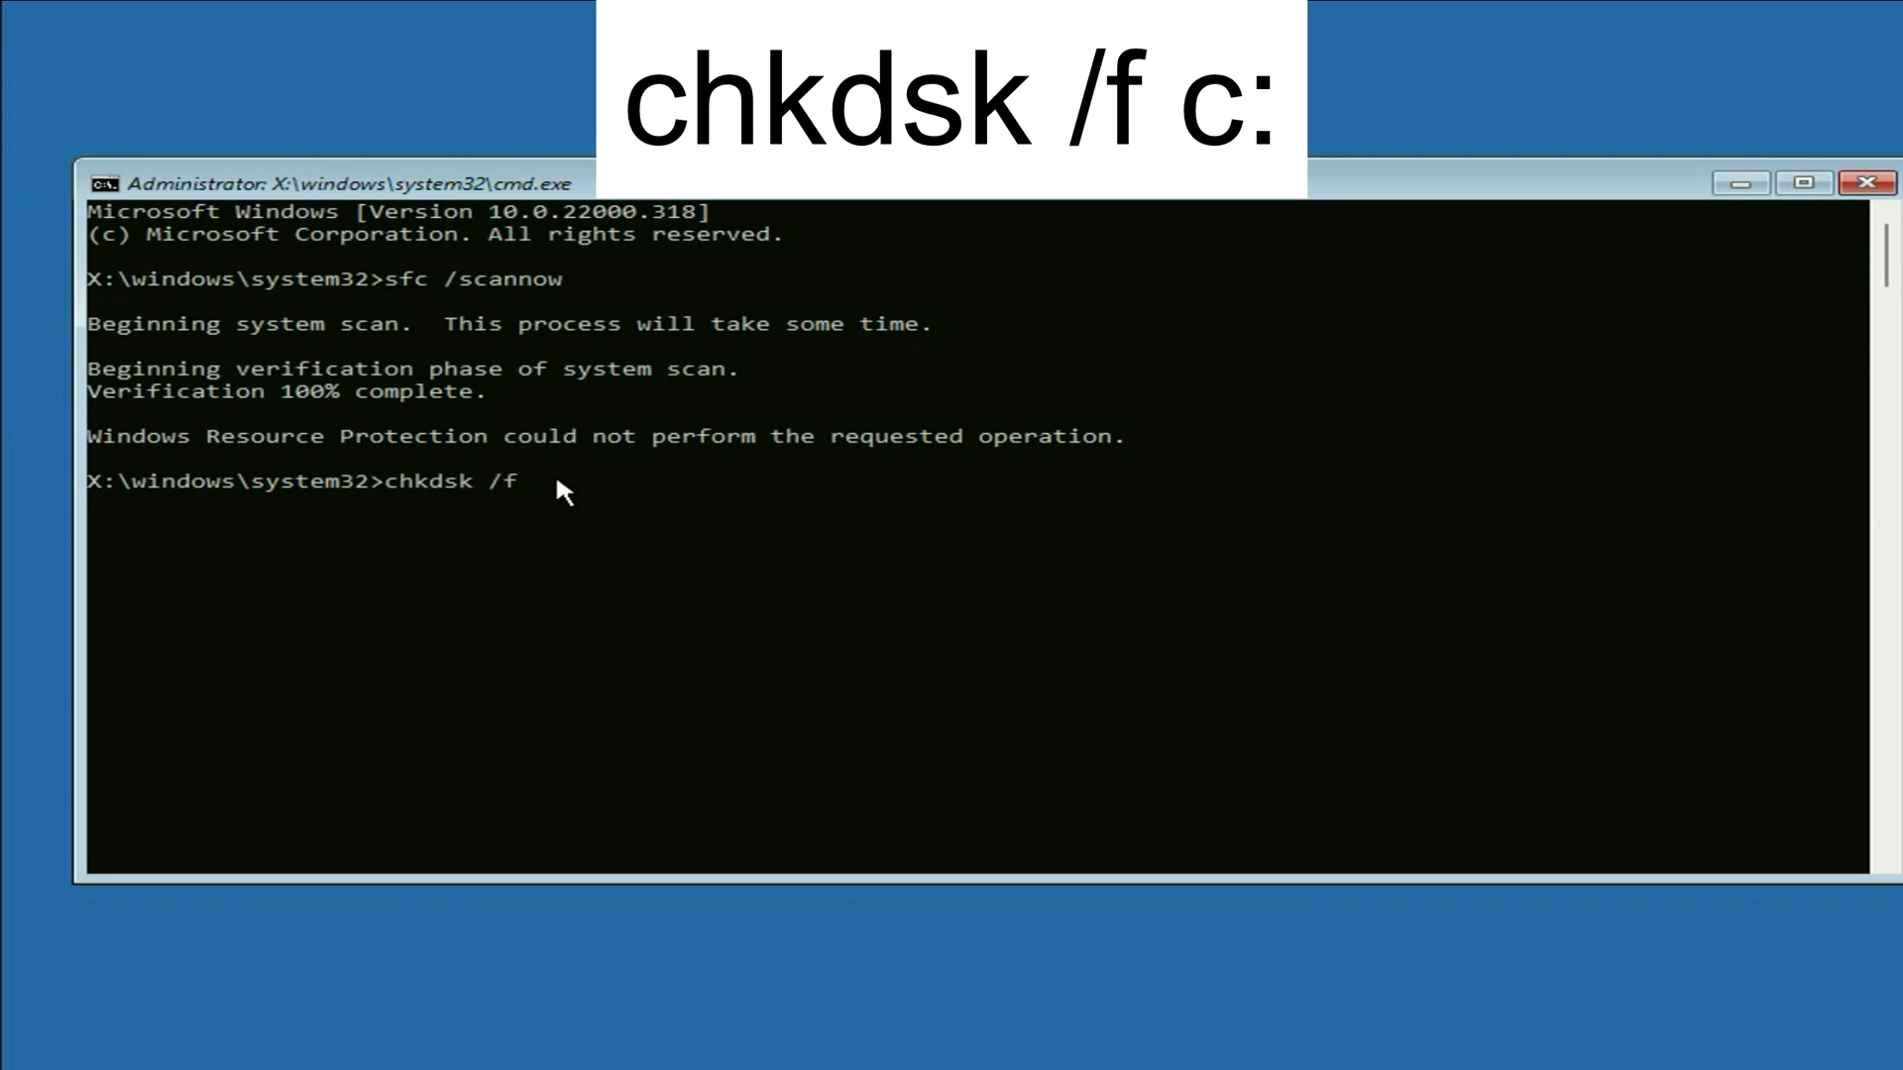
{"action": "type", "text": " /f c:"}
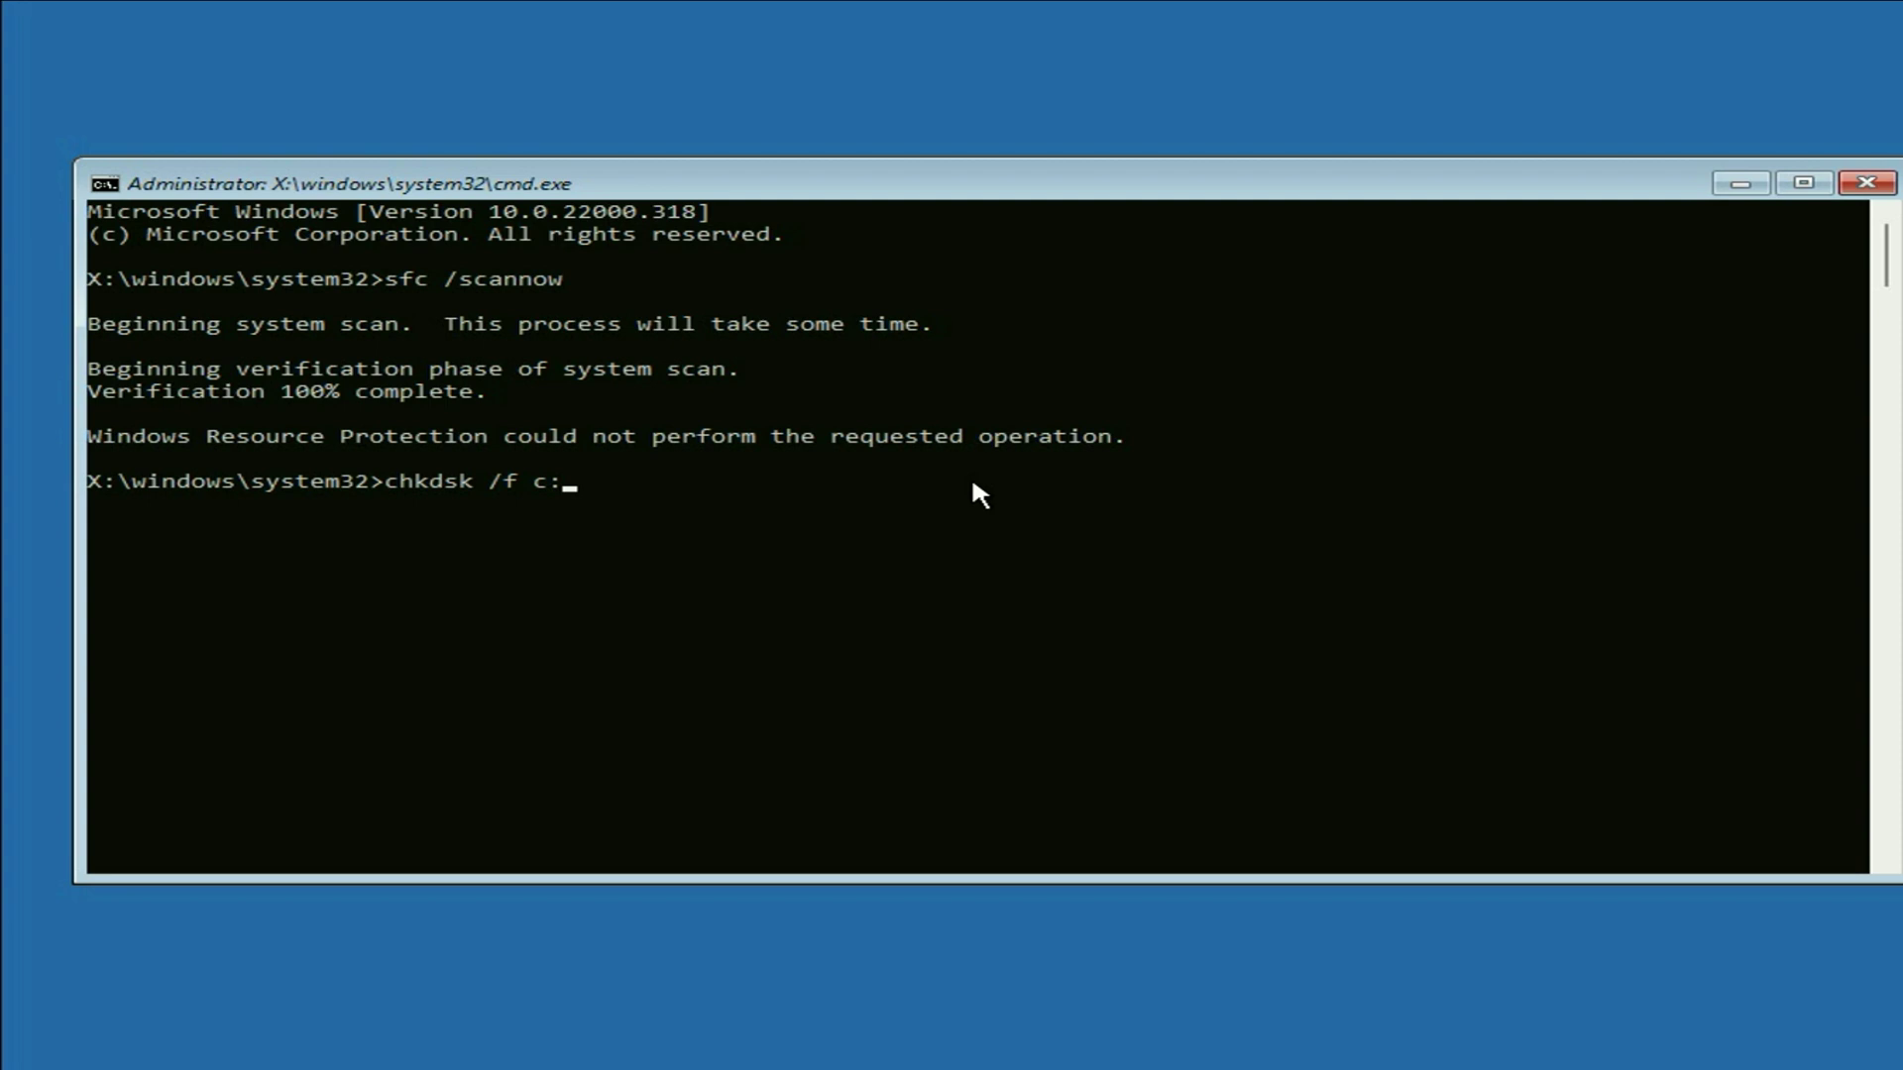
{"action": "key", "text": "Return"}
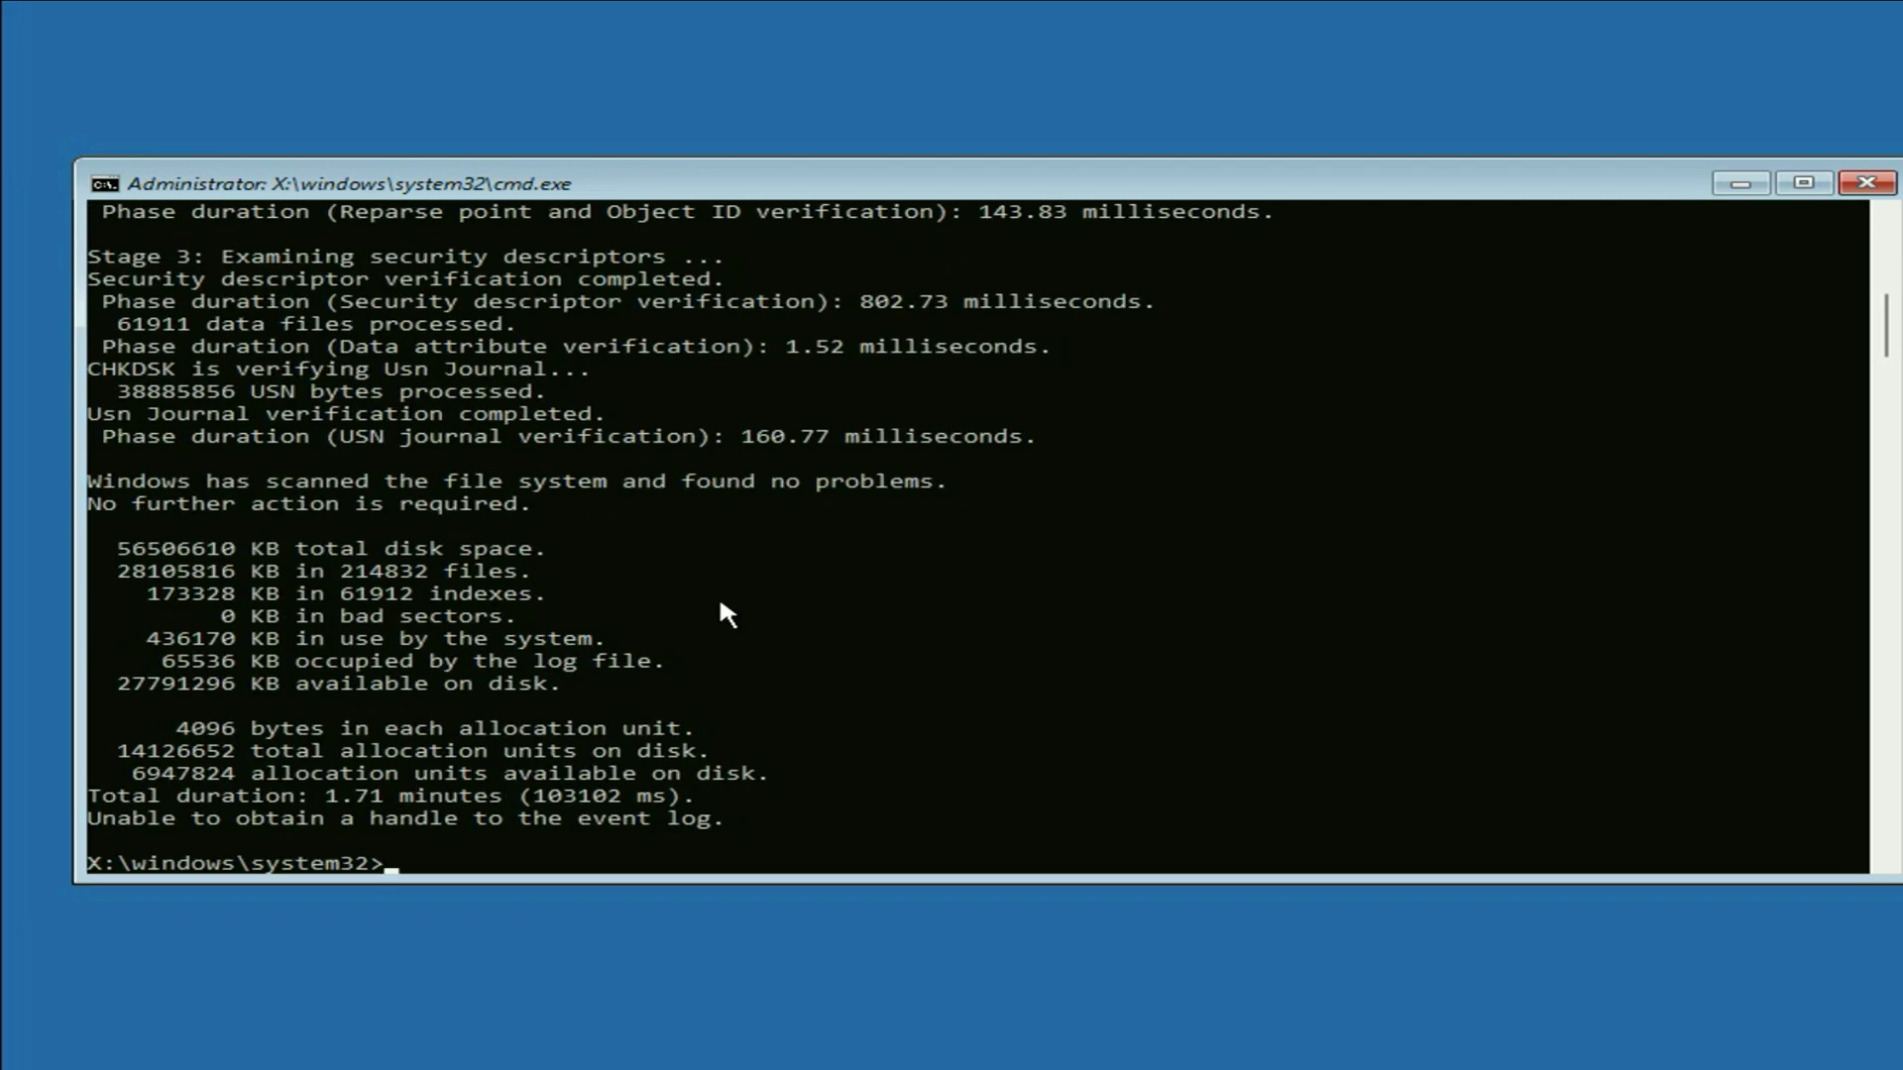
{"action": "scroll", "coordinate": [690, 632], "scroll_direction": "down", "scroll_amount": 3}
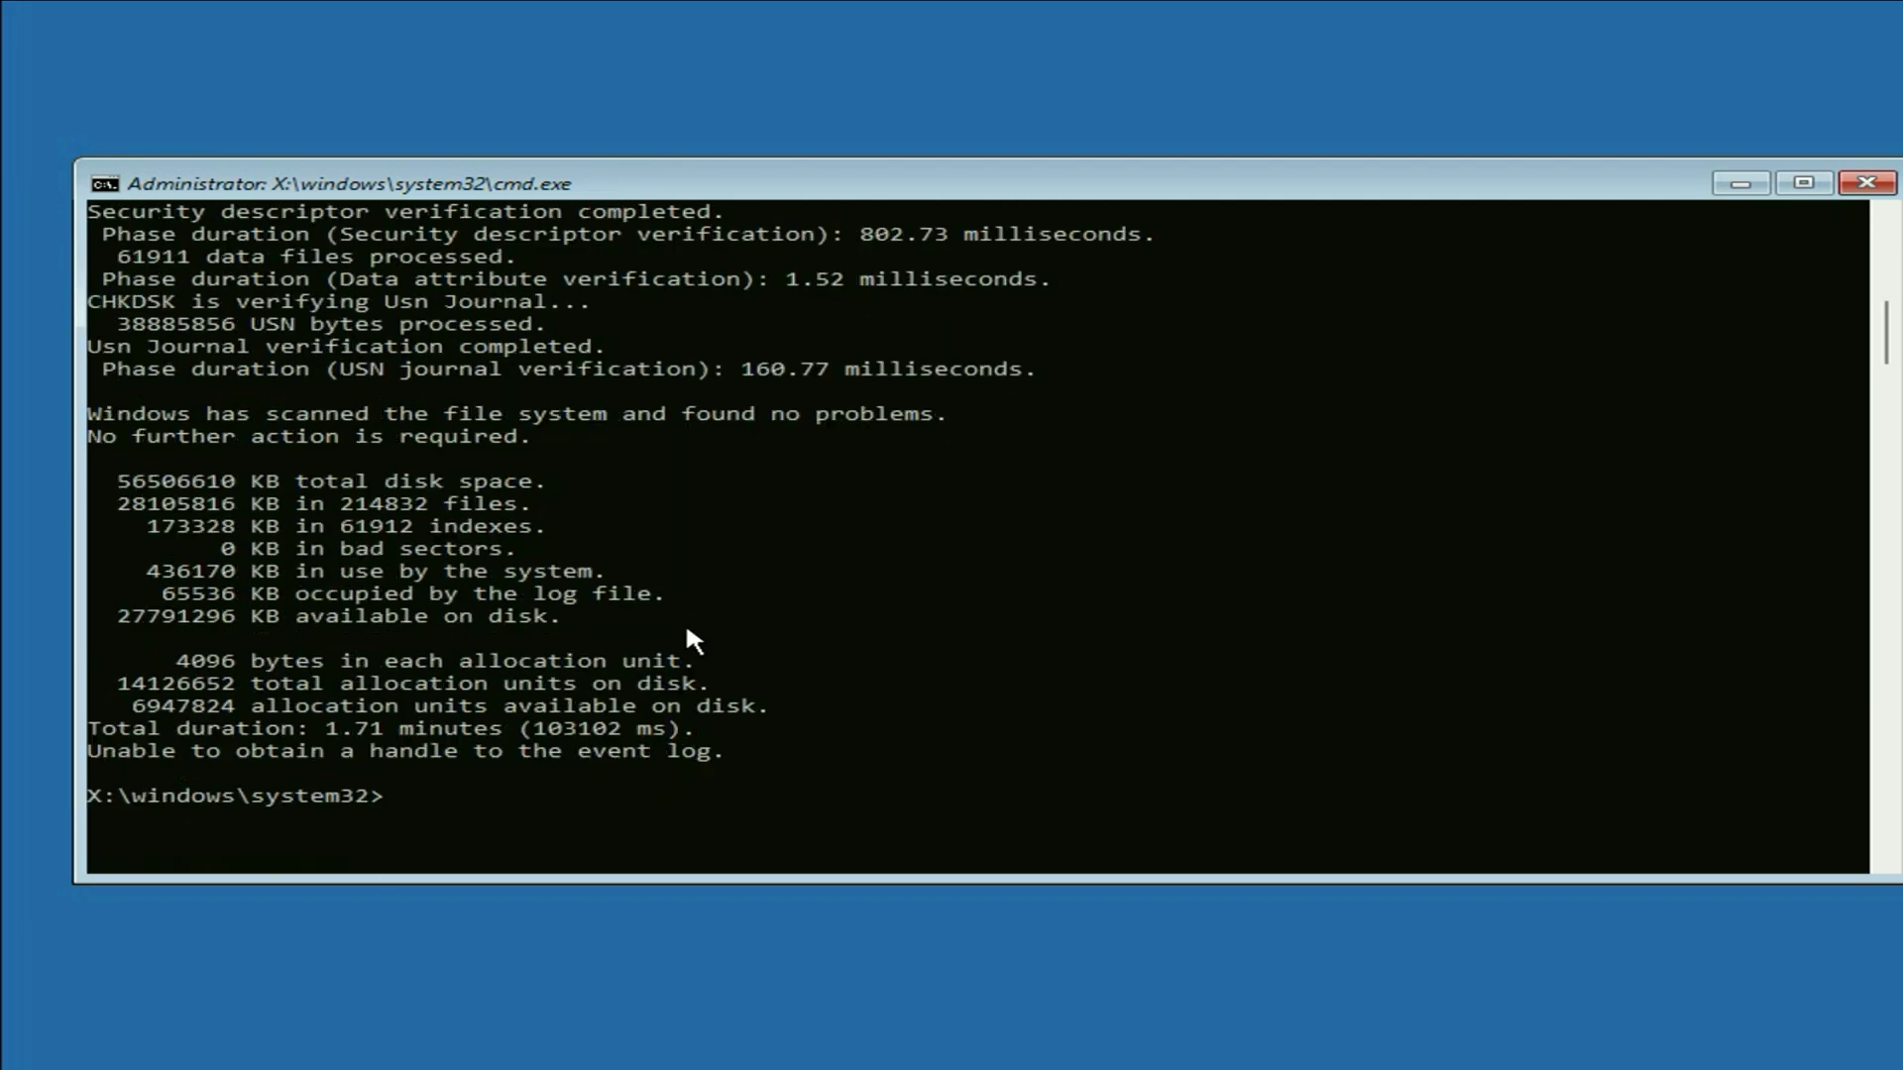
{"action": "type", "text": "exit"}
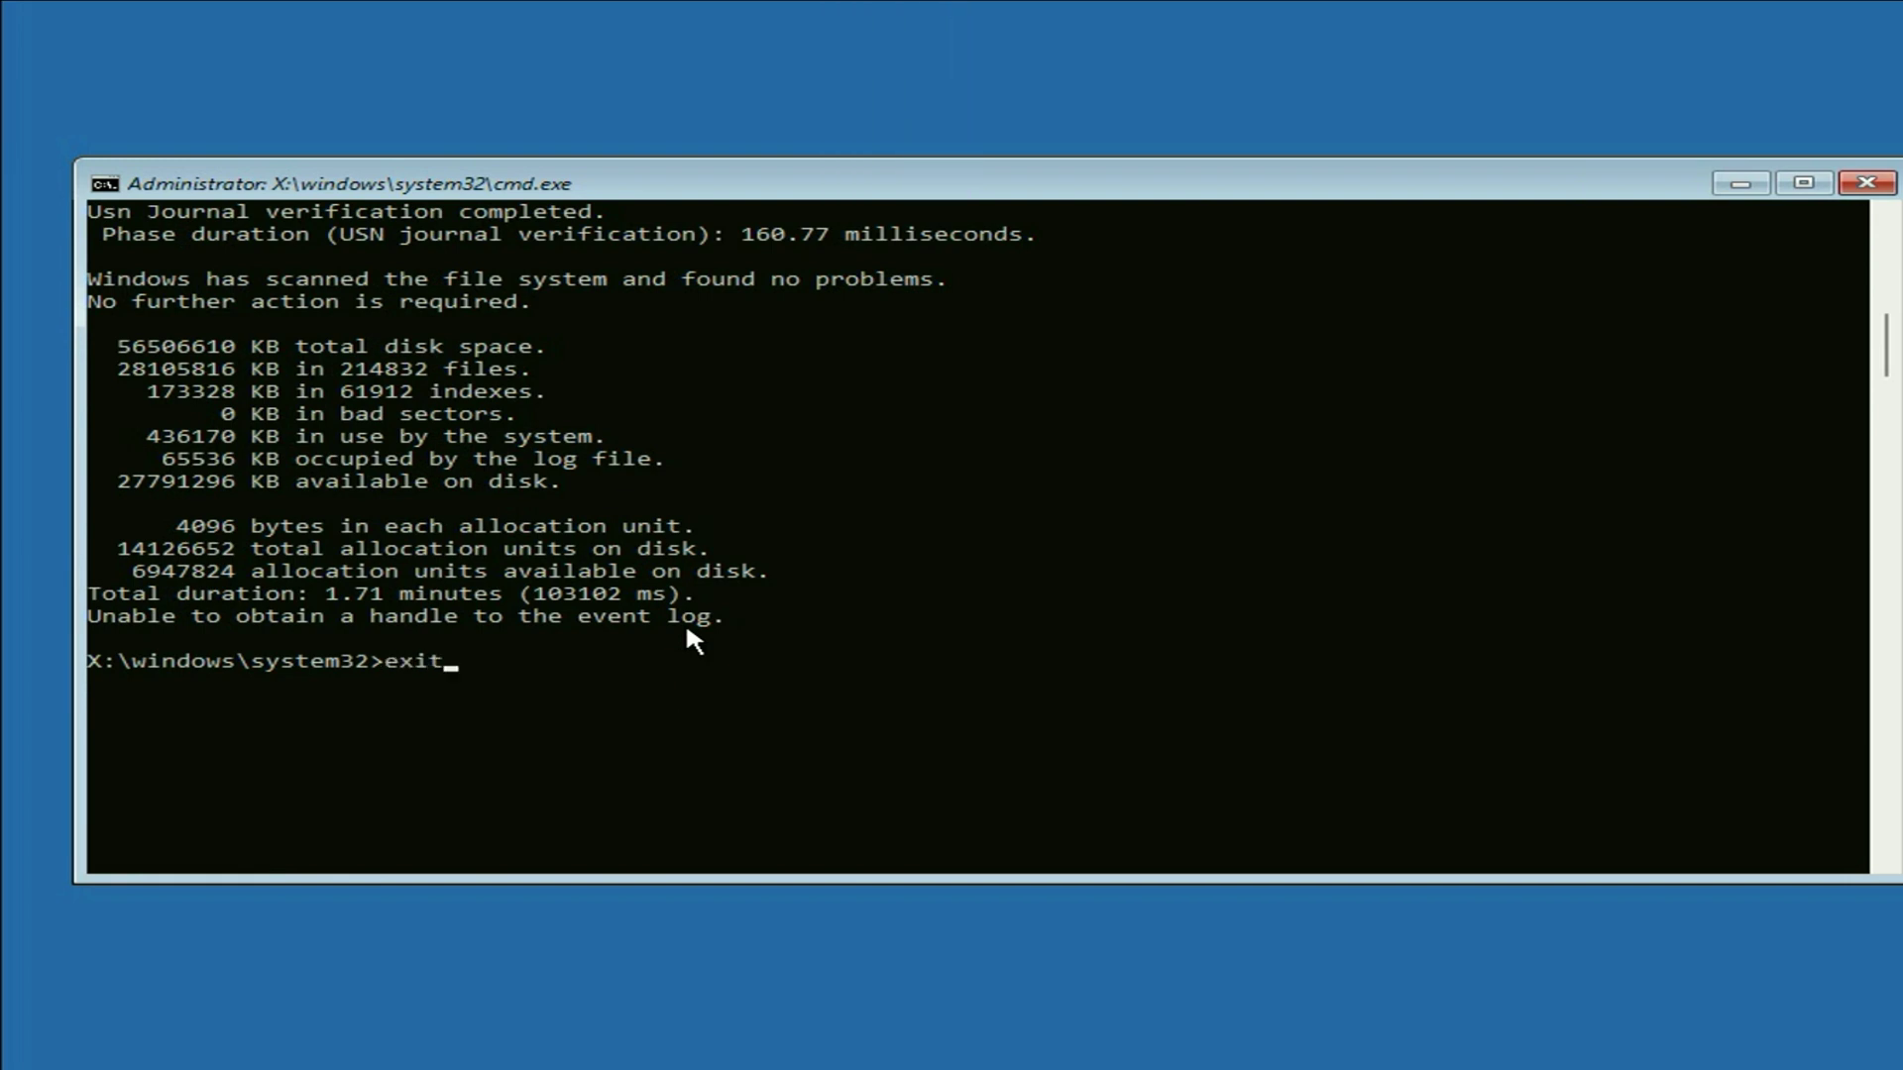
{"action": "key", "text": "Return"}
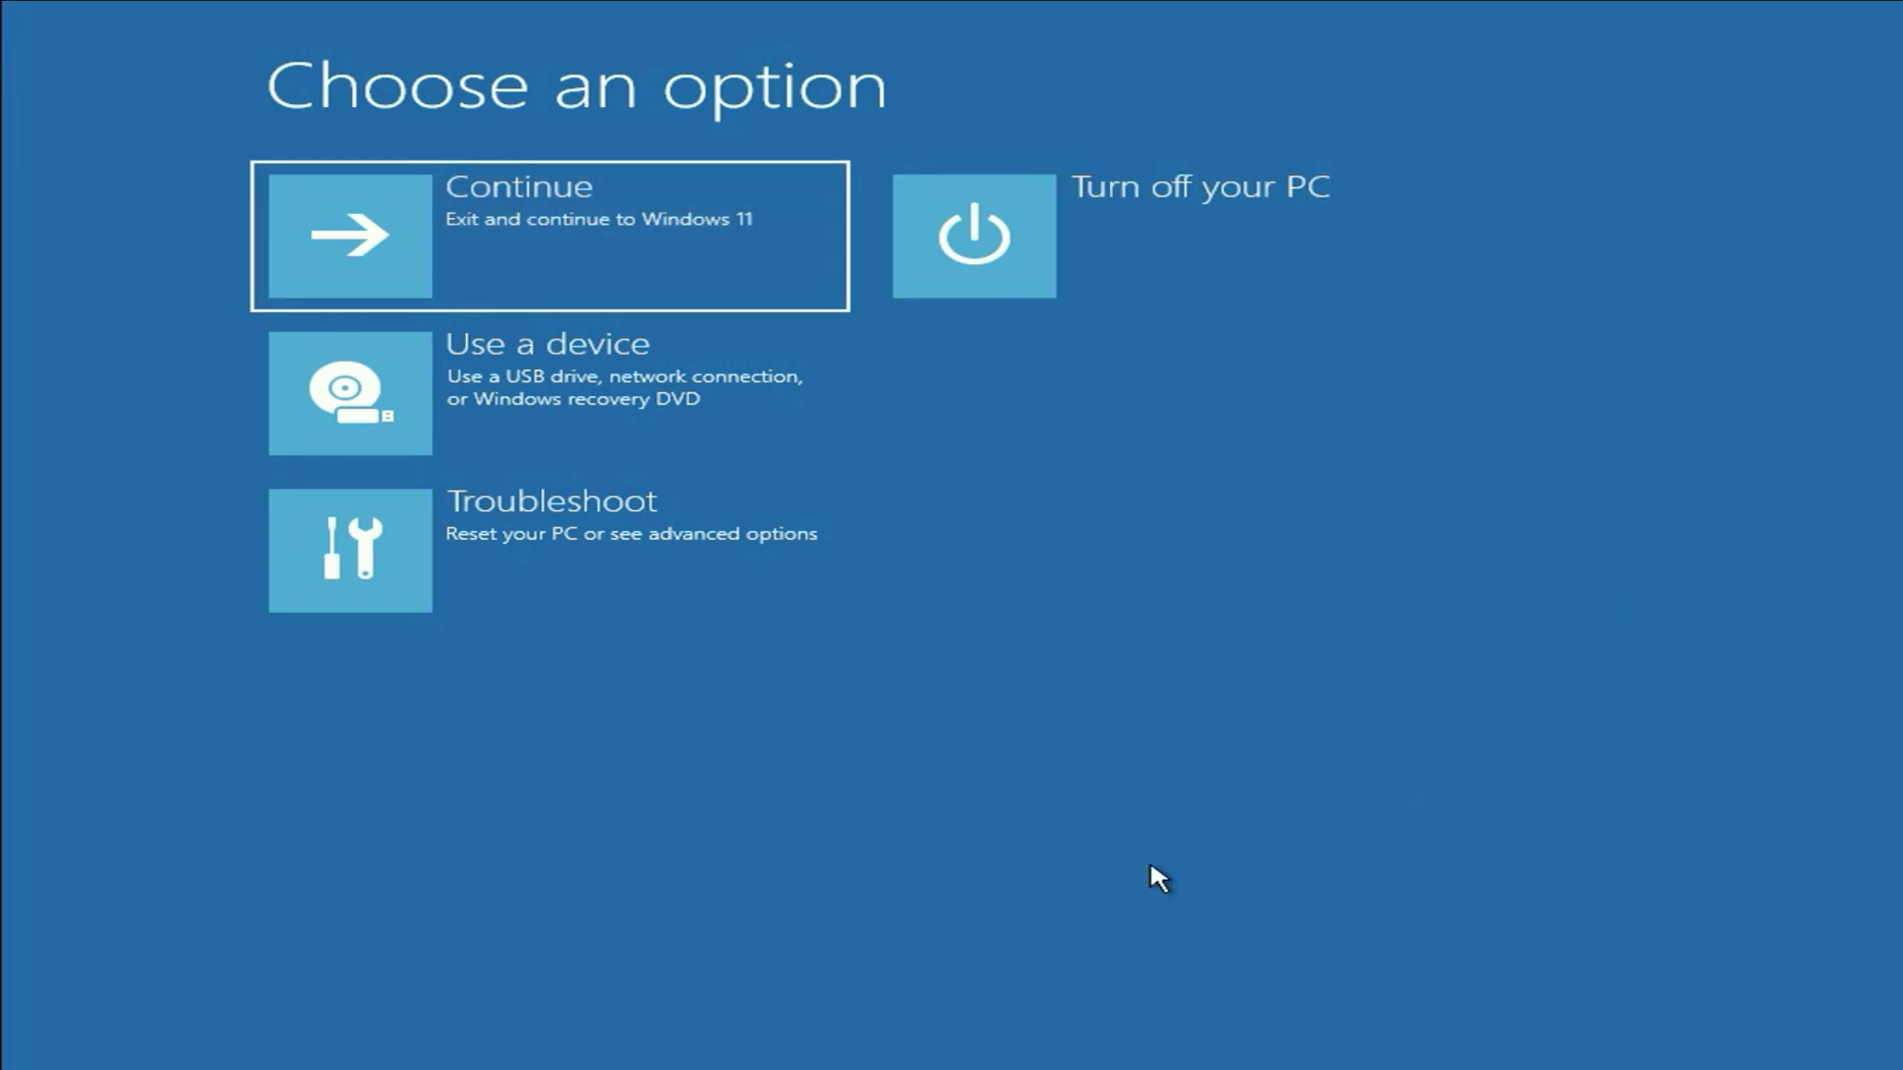
Try to restore Windows with System Restore from the advanced troubleshooting options, and cancel the wizard.
{"action": "left_click", "coordinate": [580, 537]}
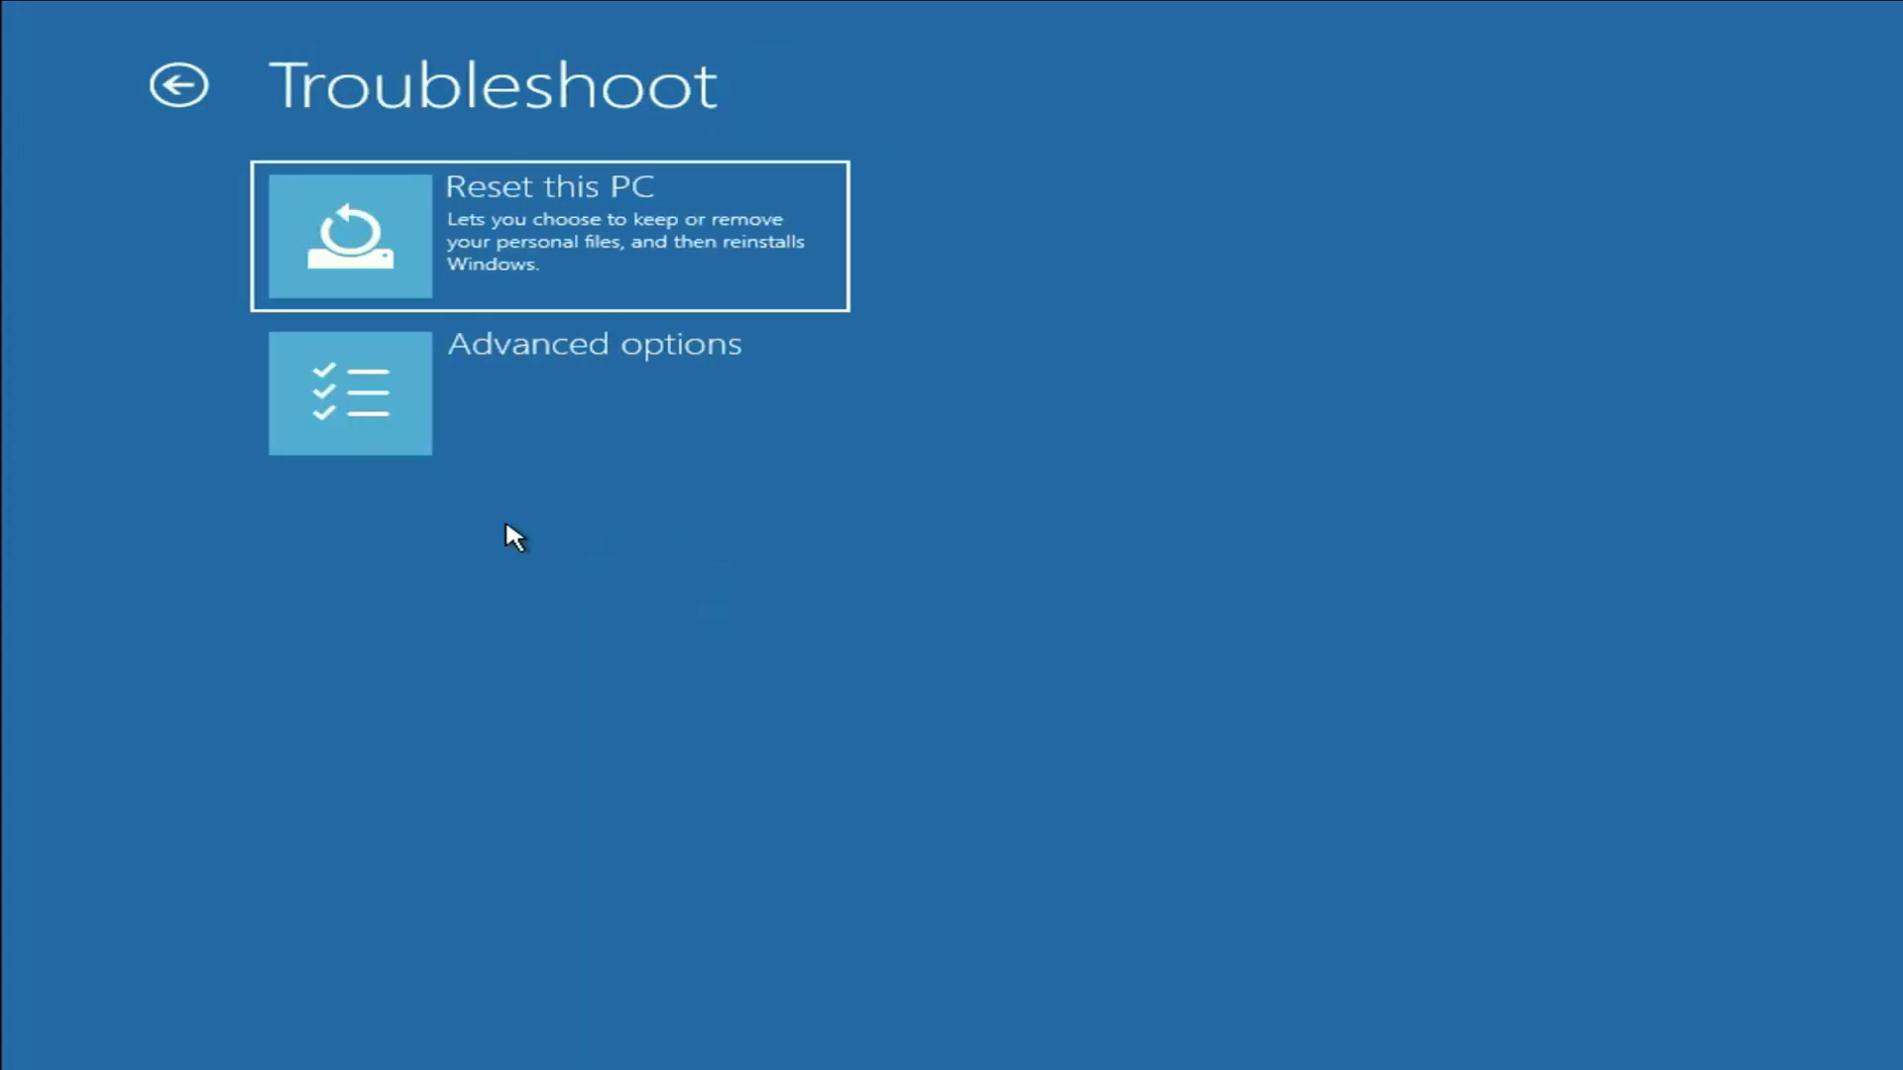
{"action": "left_click", "coordinate": [537, 433]}
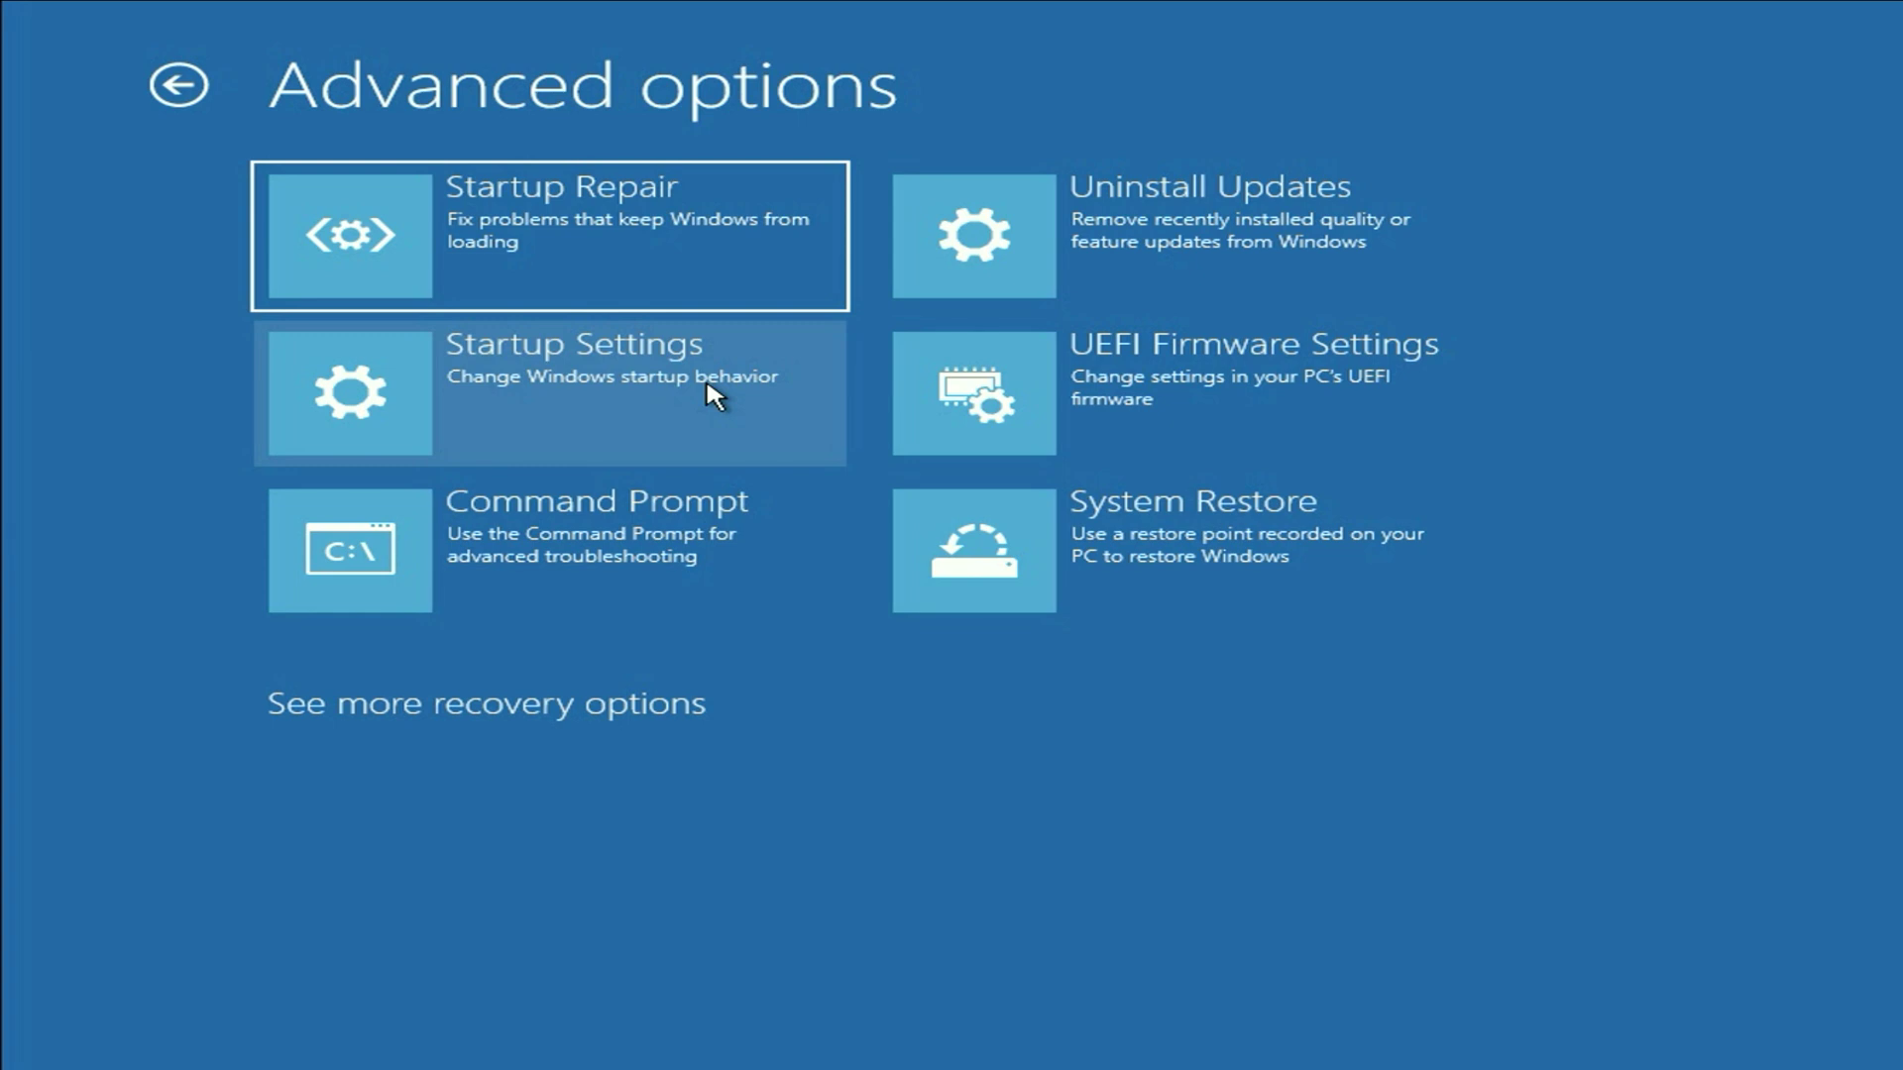
{"action": "left_click", "coordinate": [1157, 567]}
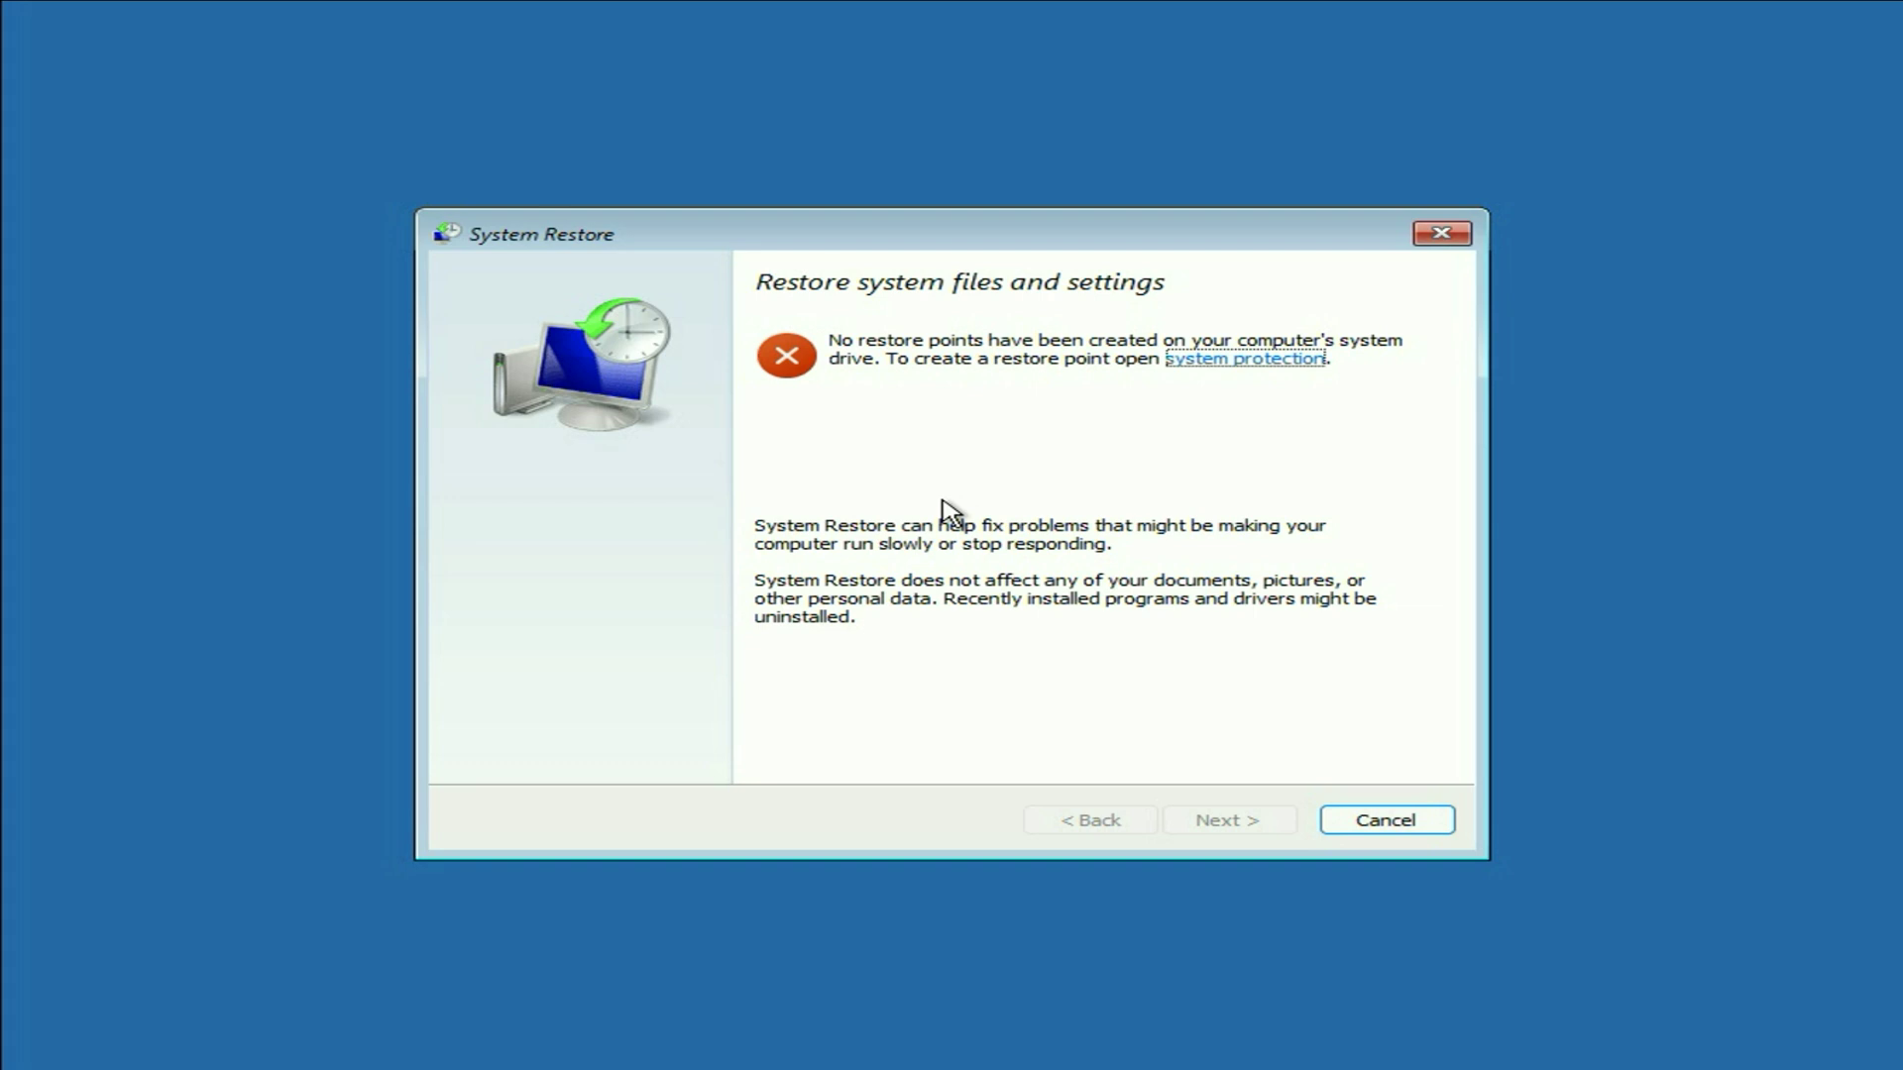
{"action": "left_click", "coordinate": [1386, 821]}
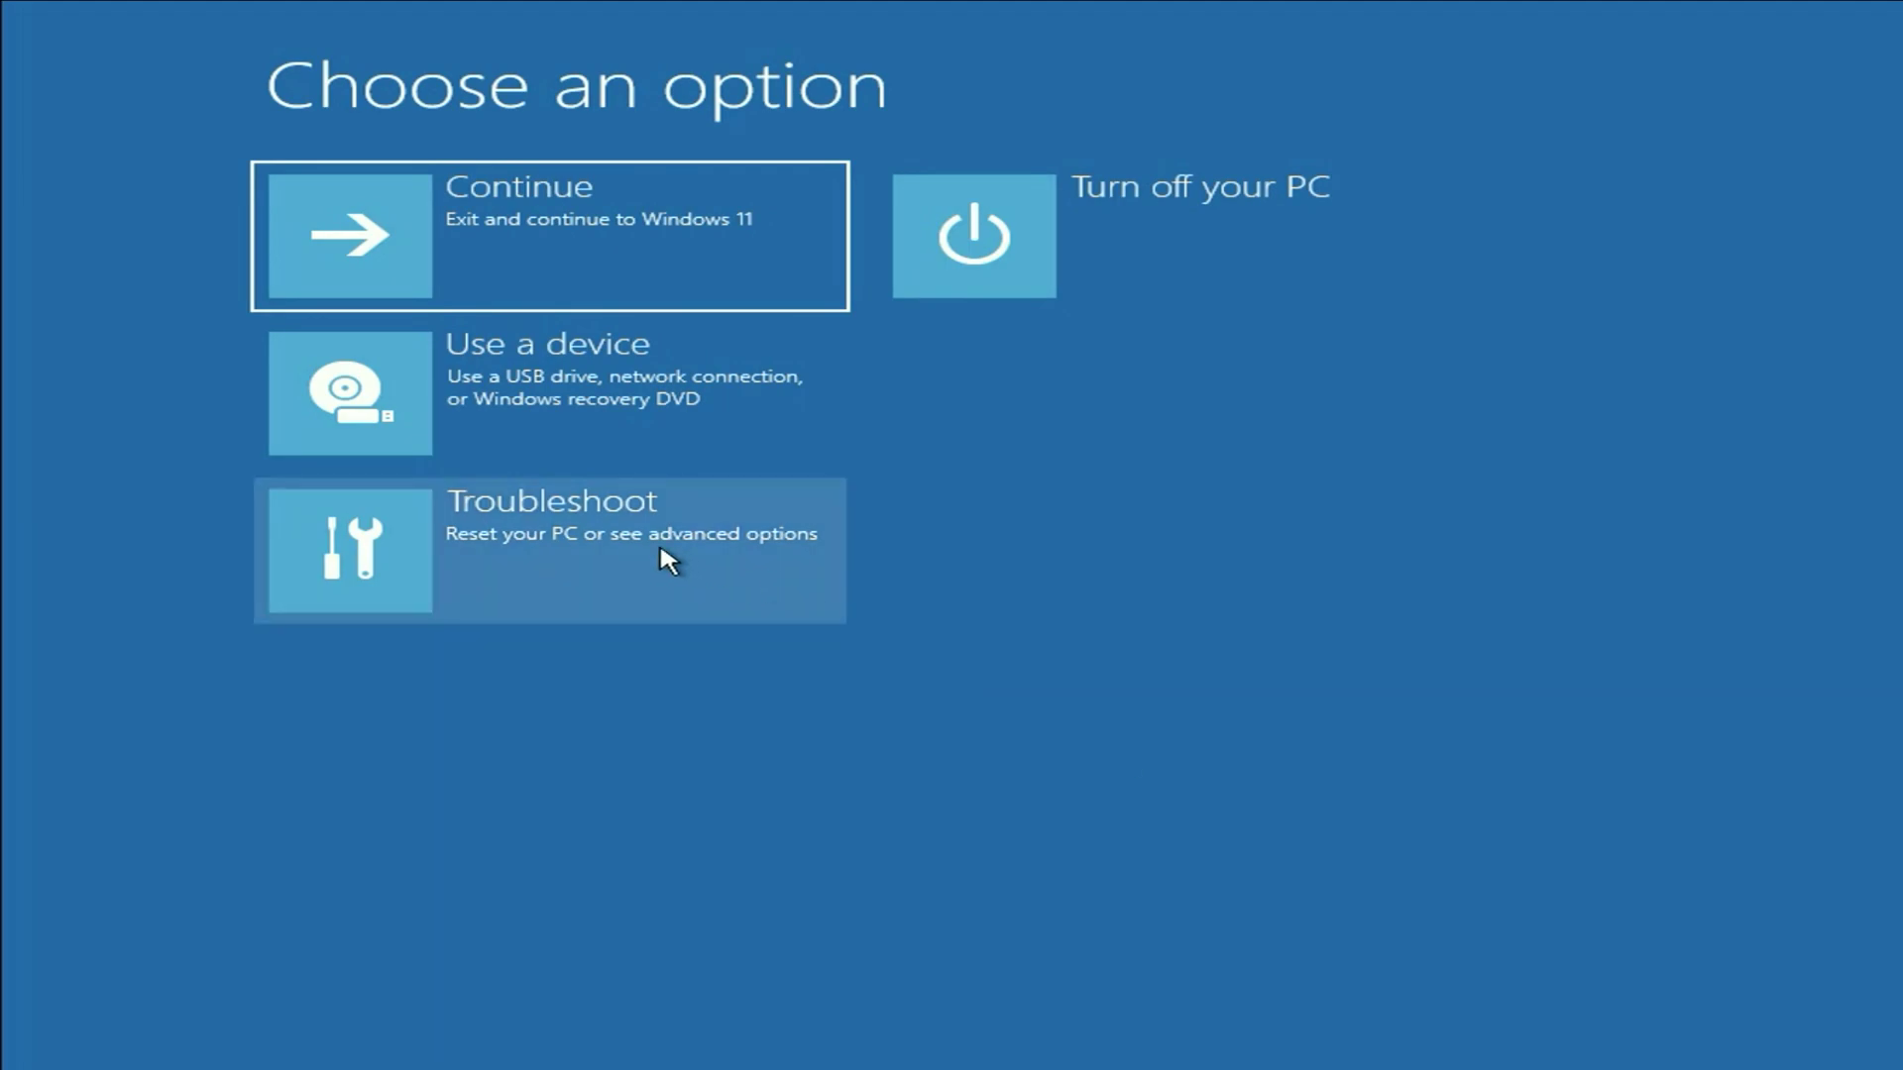
Reopen the Command Prompt from the advanced troubleshooting options and repair the master boot record with bootrec /fixmbr.
{"action": "left_click", "coordinate": [660, 550]}
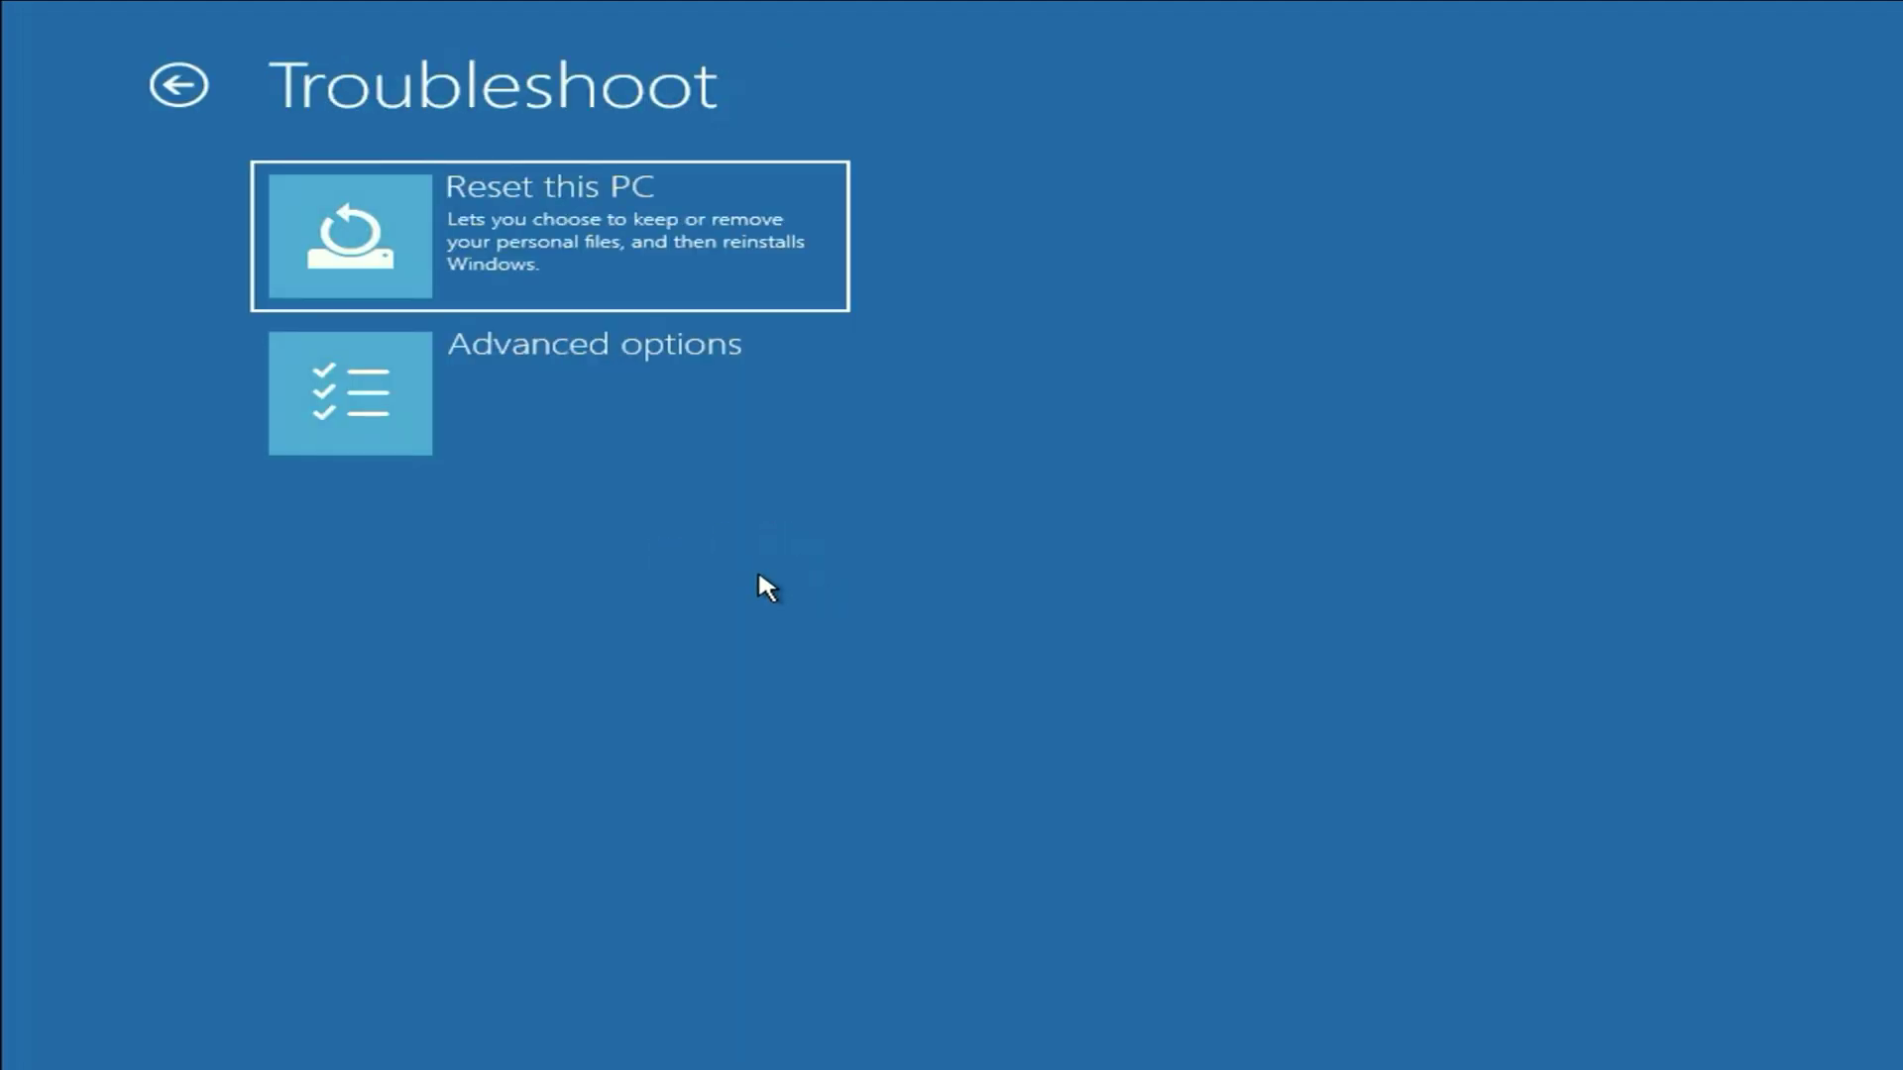
{"action": "left_click", "coordinate": [564, 414]}
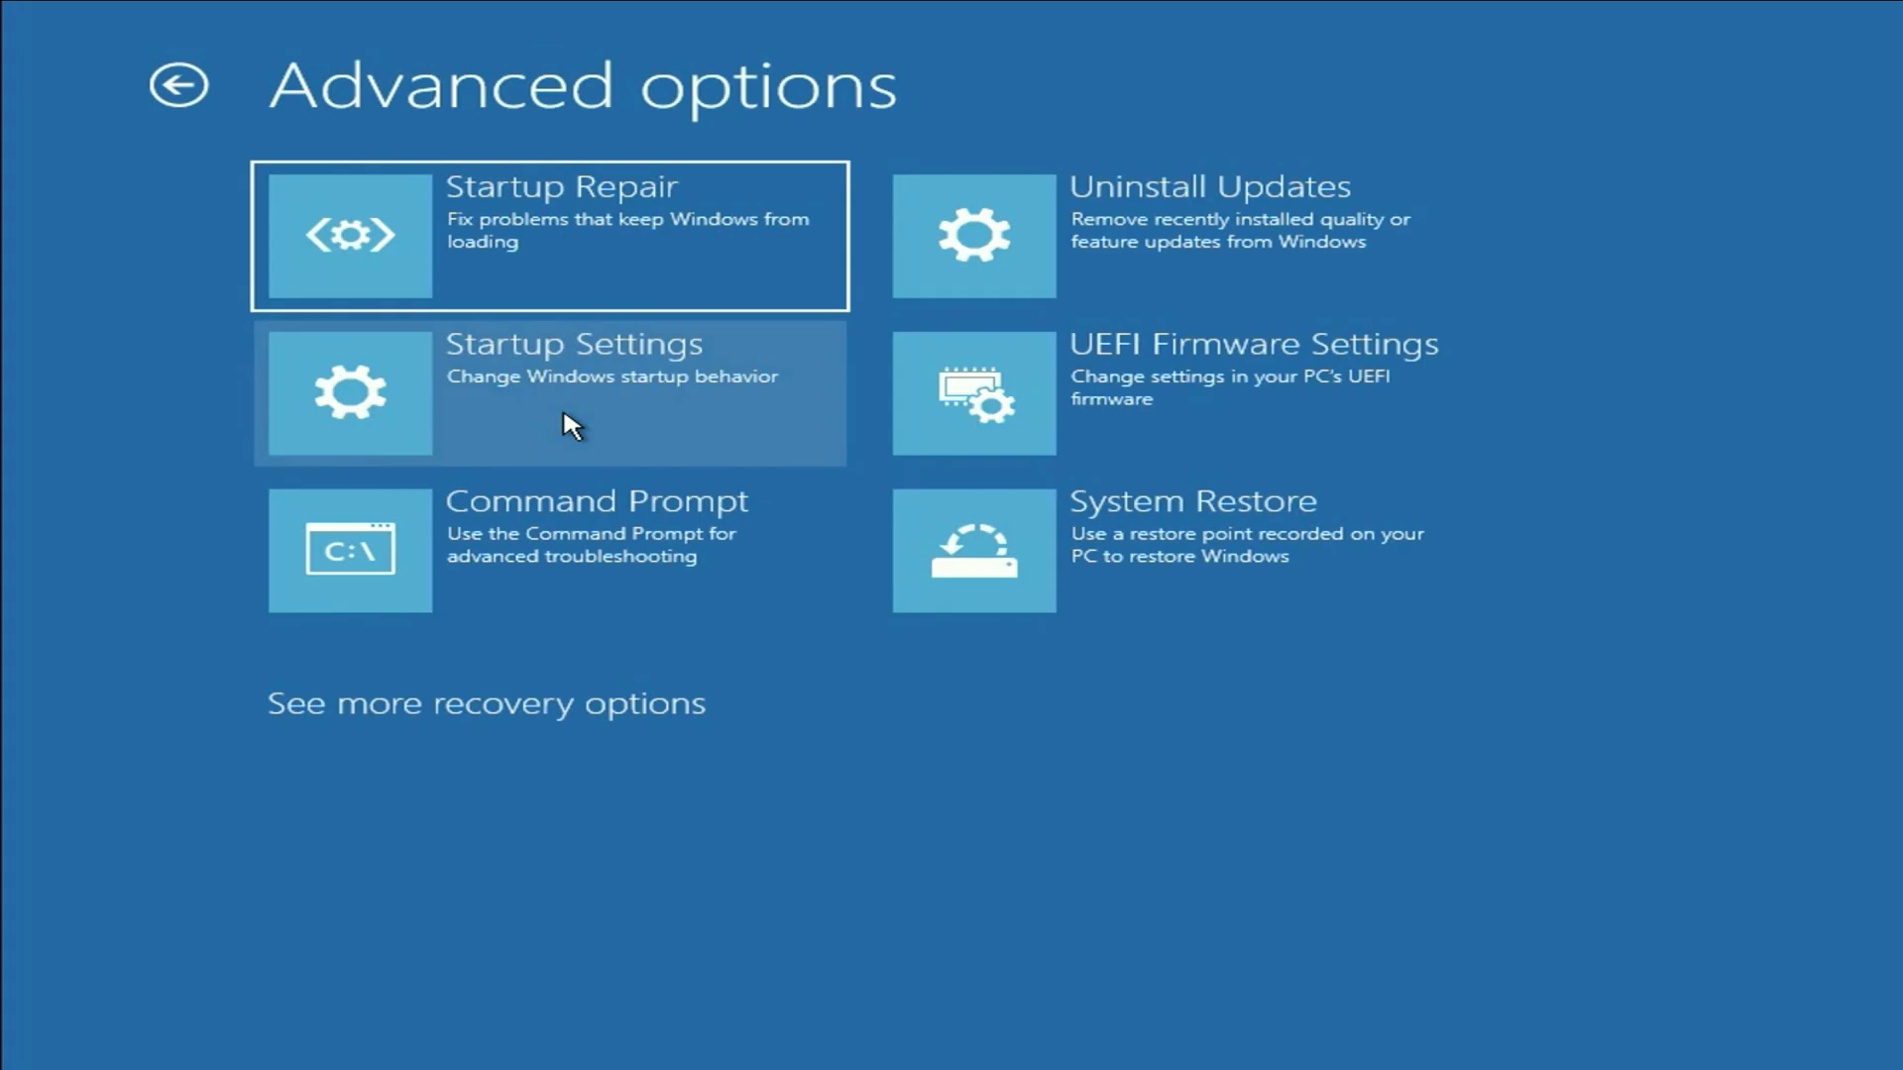
{"action": "left_click", "coordinate": [538, 557]}
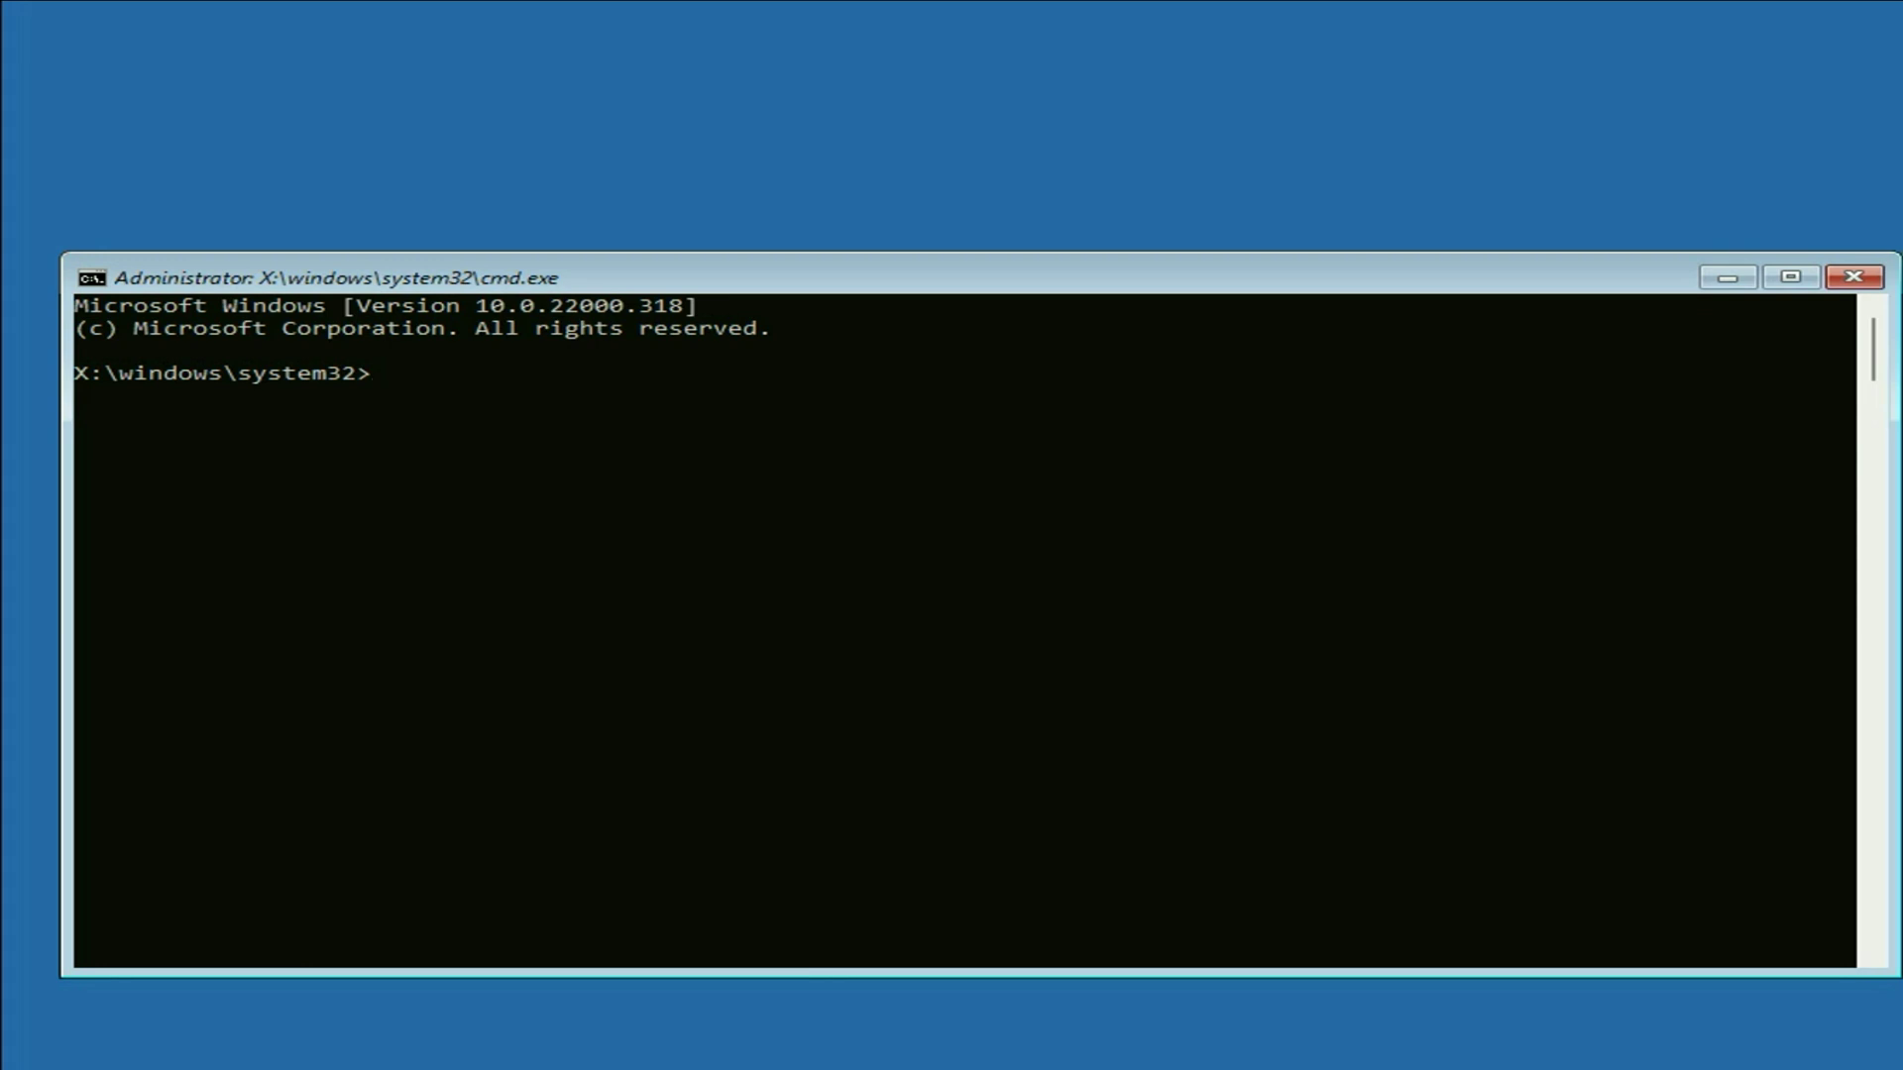
{"action": "type", "text": "otr"}
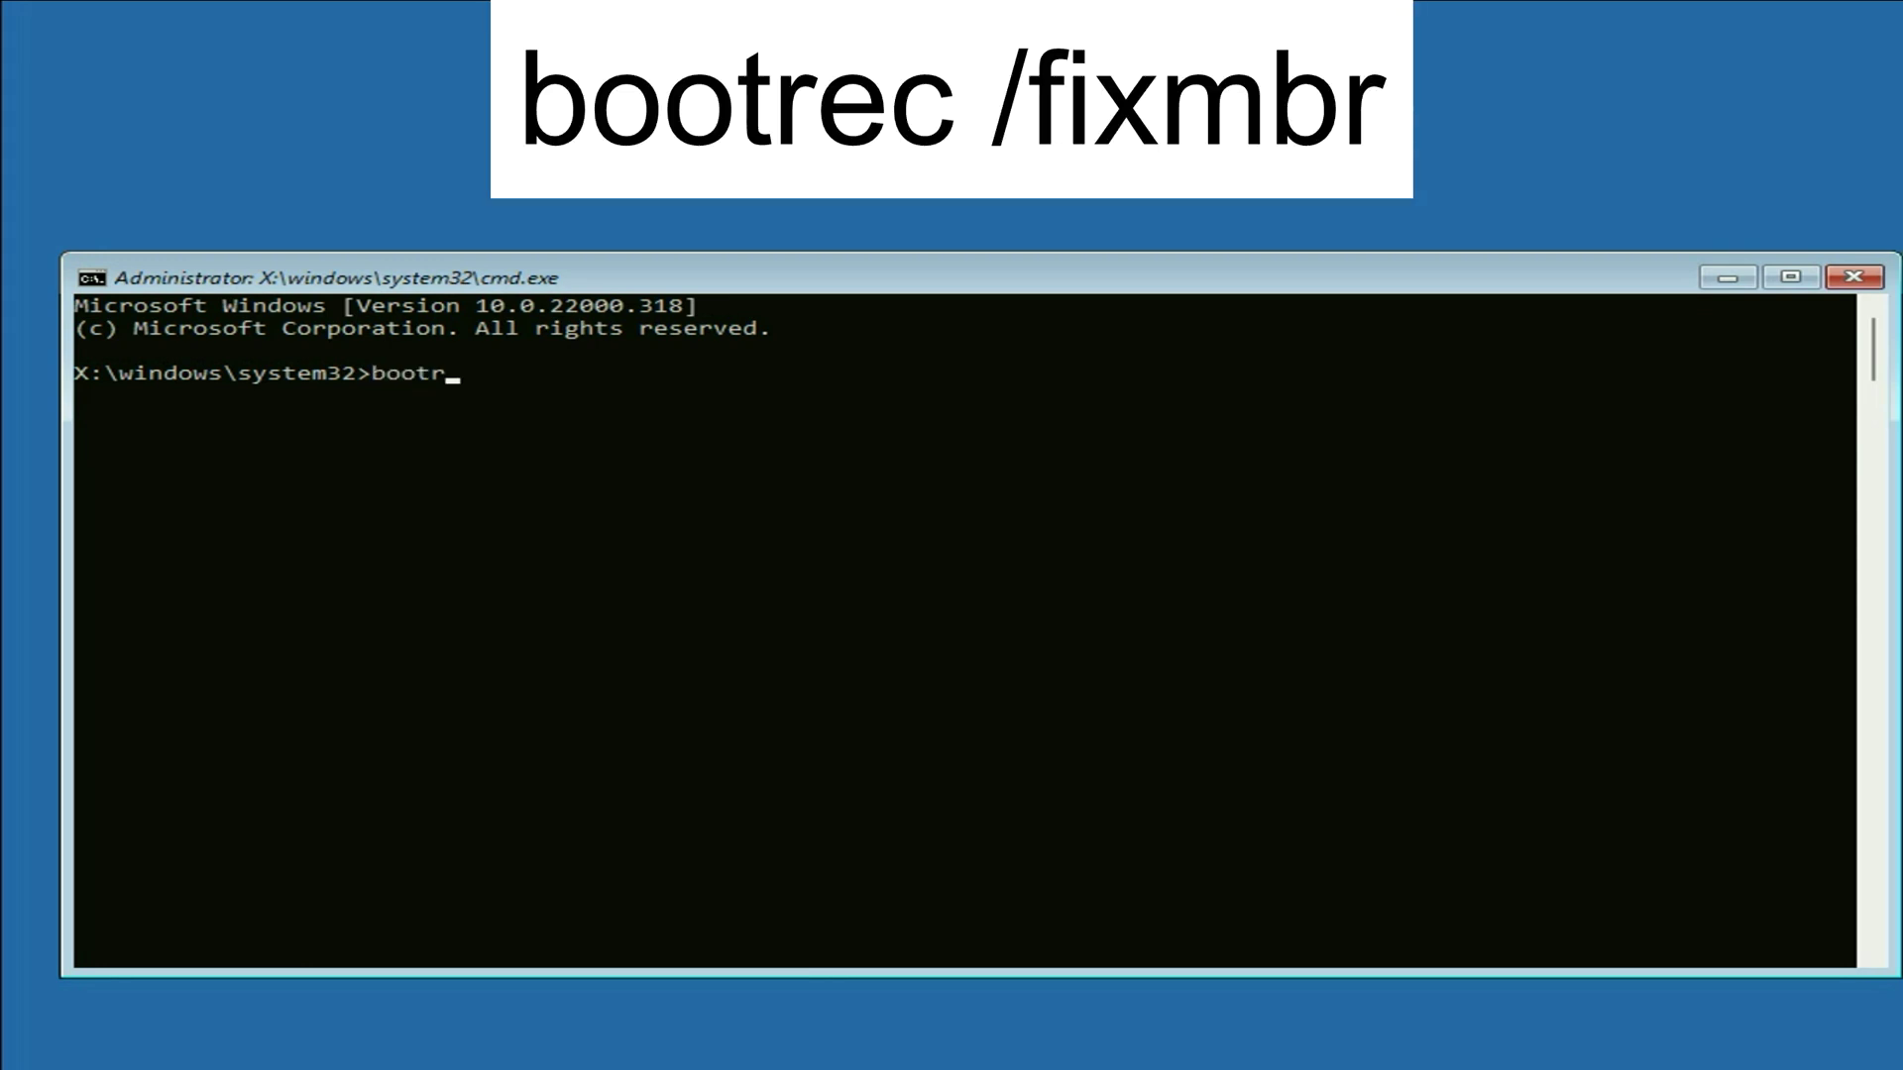
{"action": "type", "text": "ec /fixmbr"}
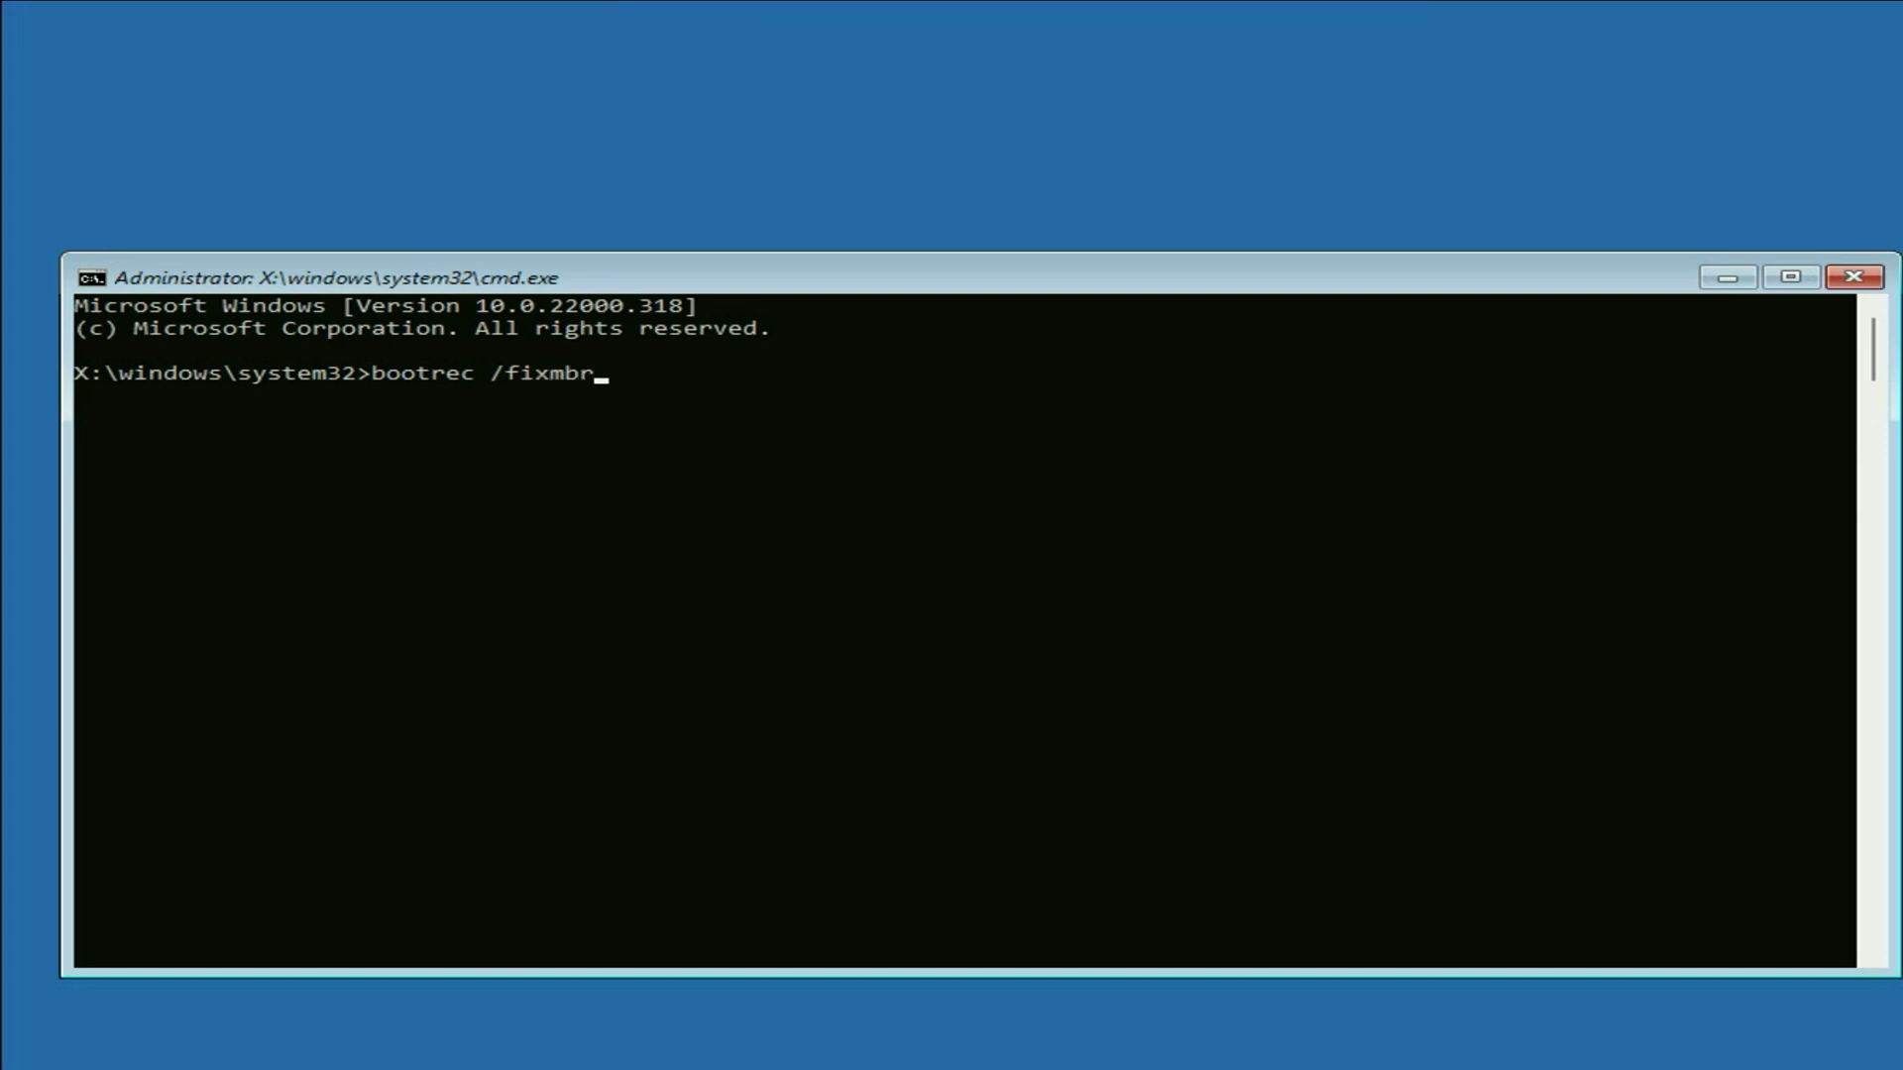
{"action": "key", "text": "Return"}
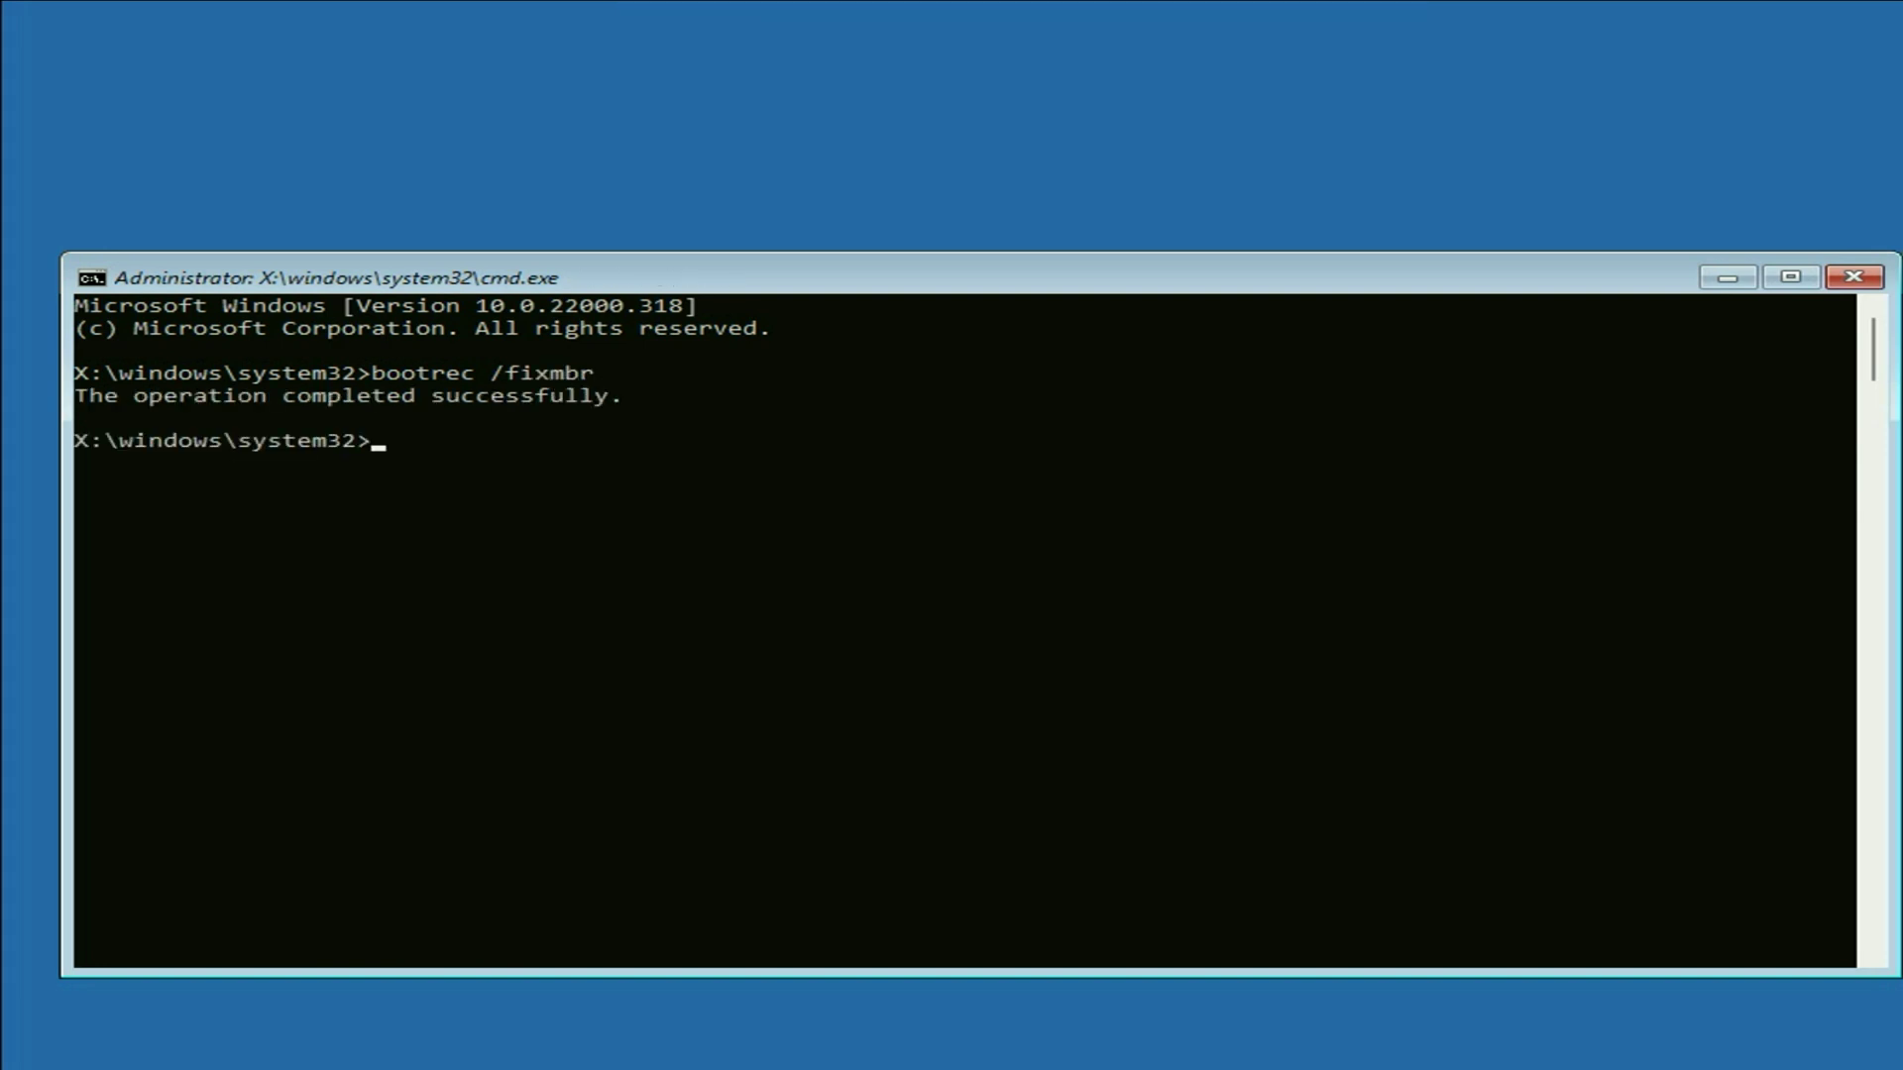
Update the system partition's boot code with bootsect /nt60 sys and repair the boot sector with bootrec /fixboot.
{"action": "type", "text": "bootsect /n"}
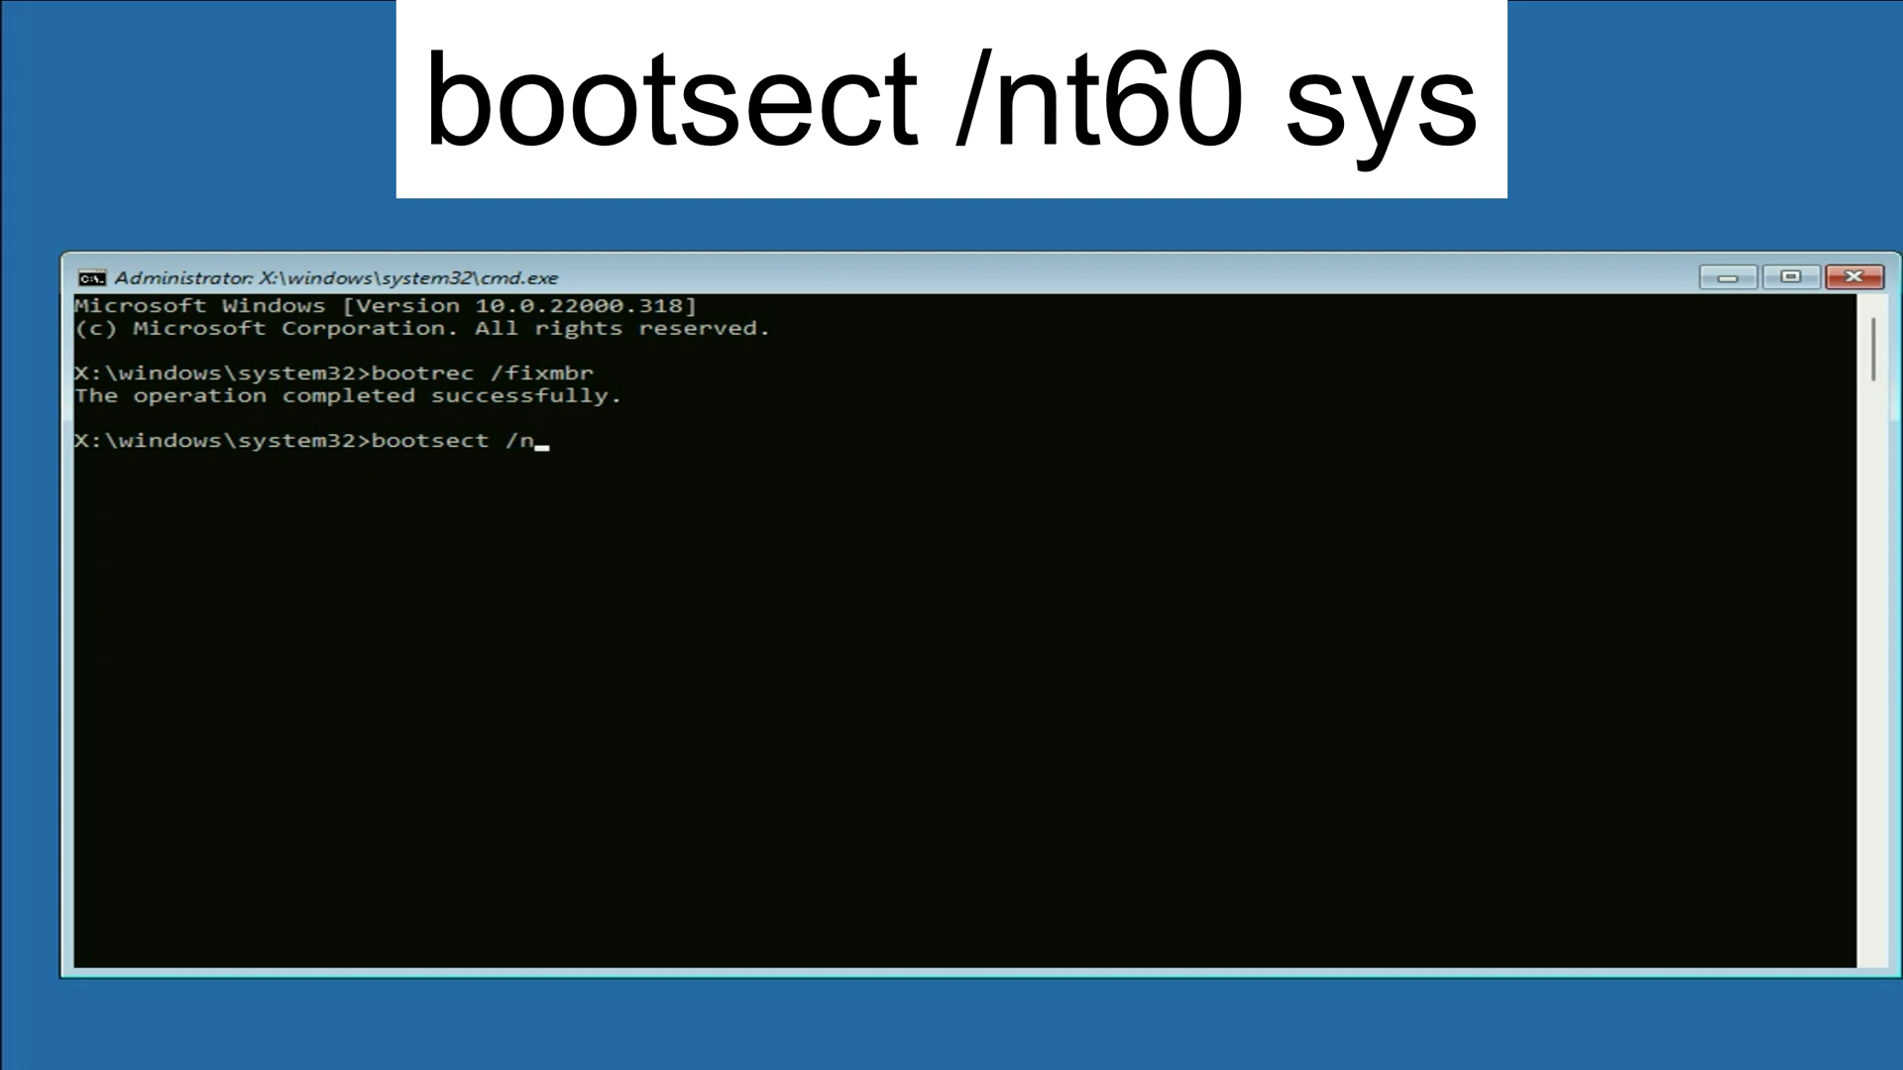
{"action": "type", "text": "t60 sys"}
{"action": "key", "text": "Return"}
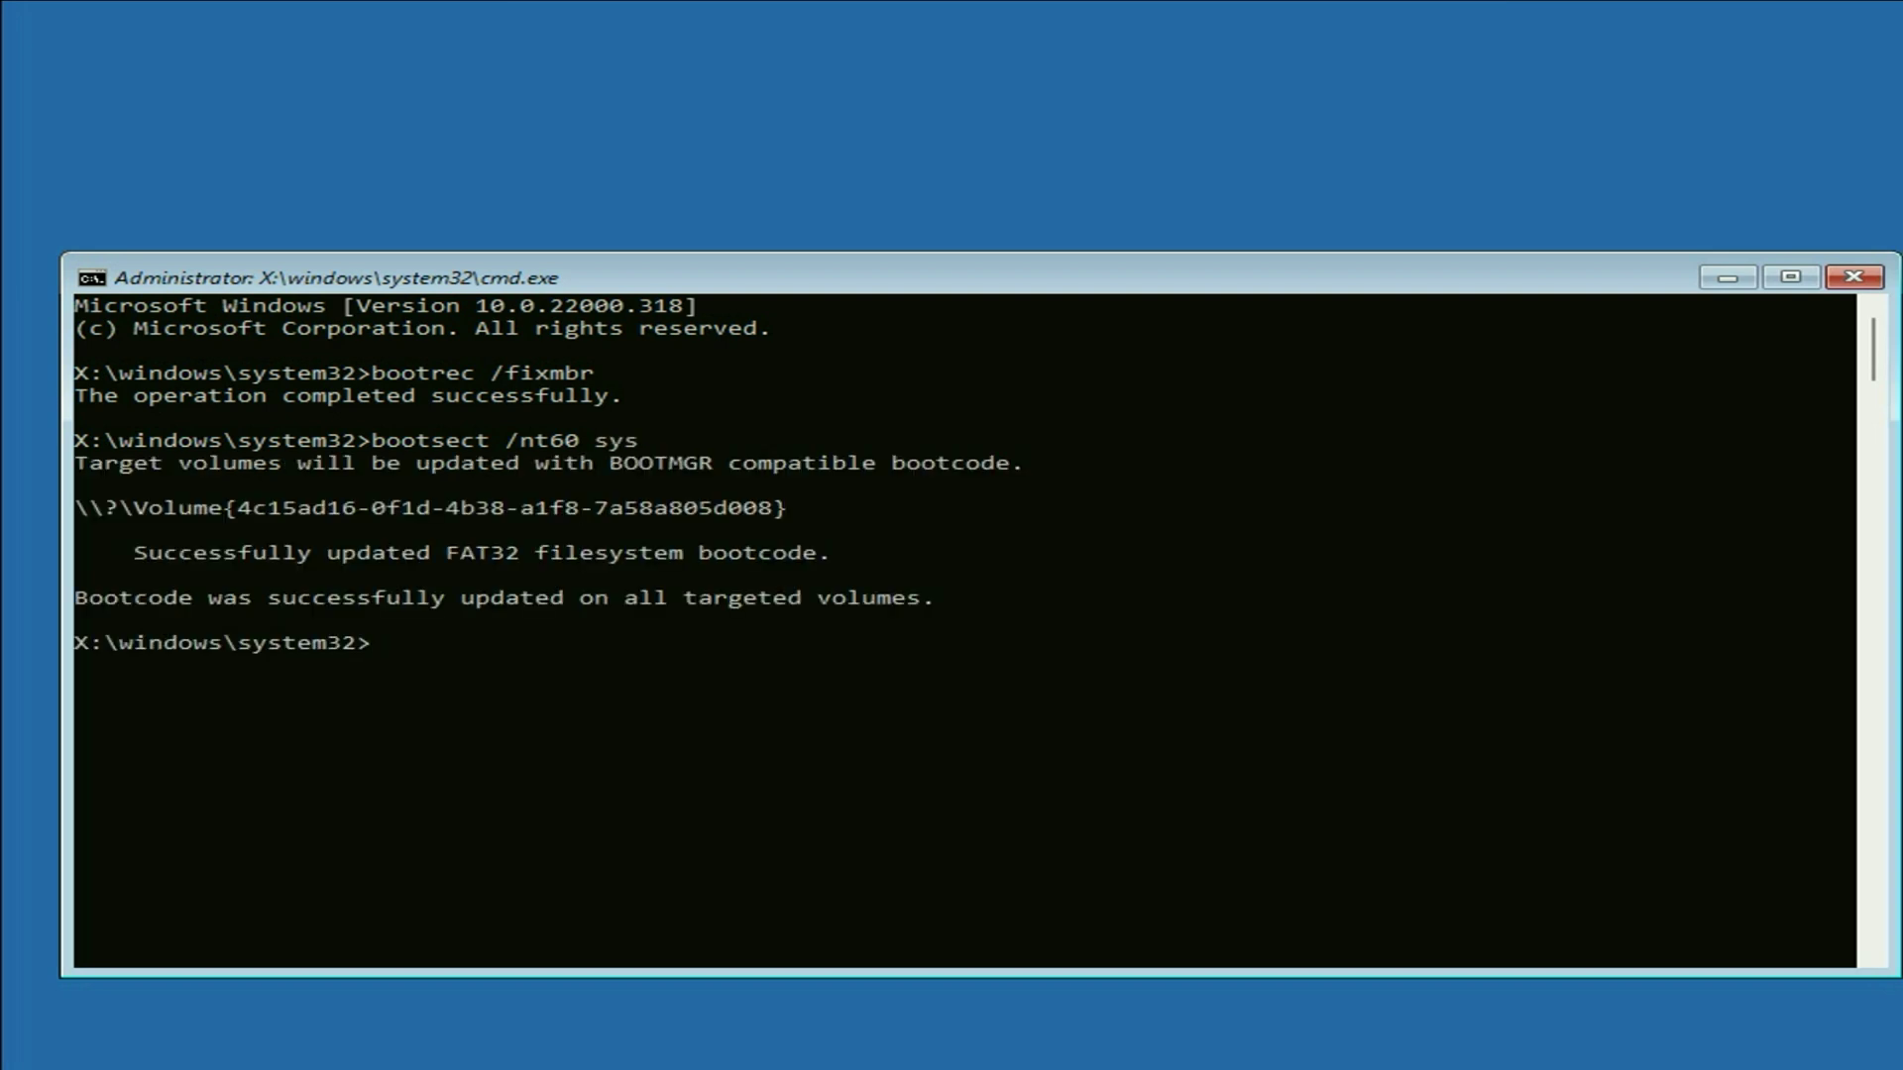
{"action": "type", "text": "boot"}
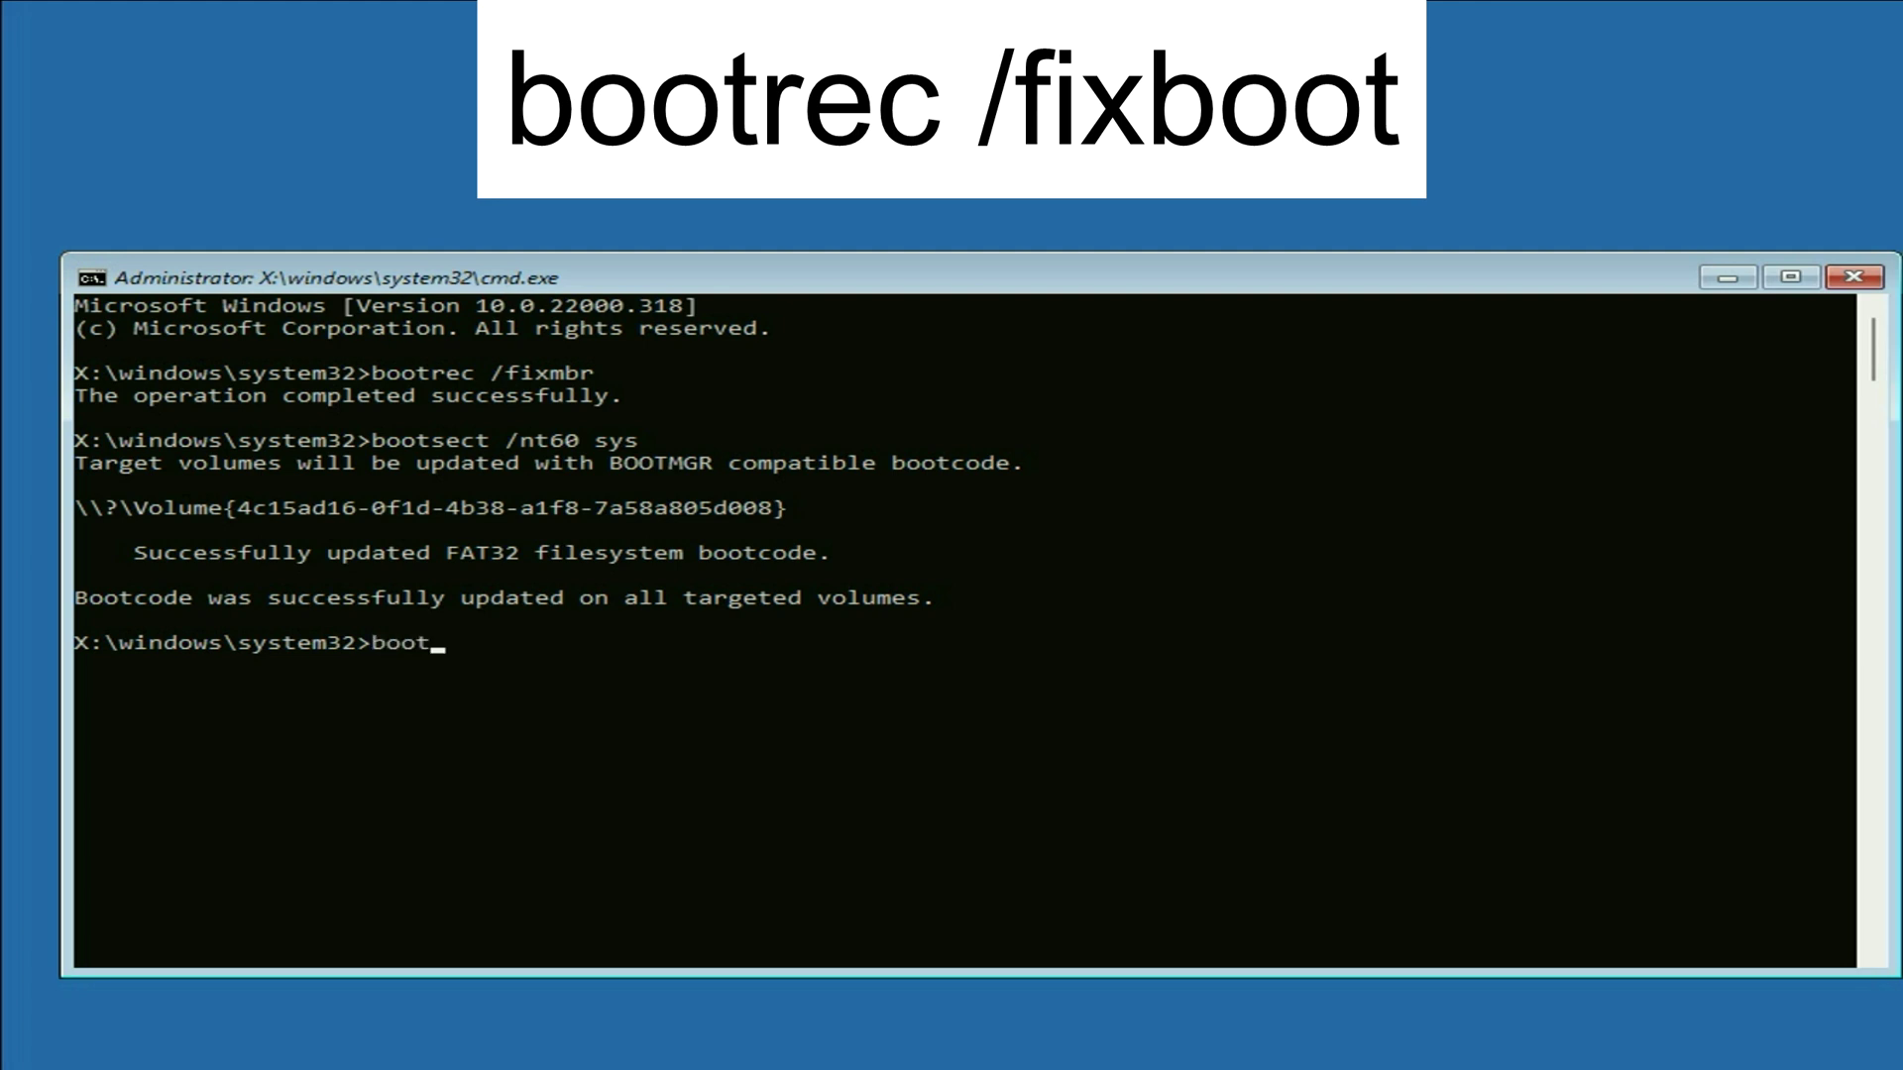
{"action": "type", "text": "rec /fixboot"}
{"action": "key", "text": "Return"}
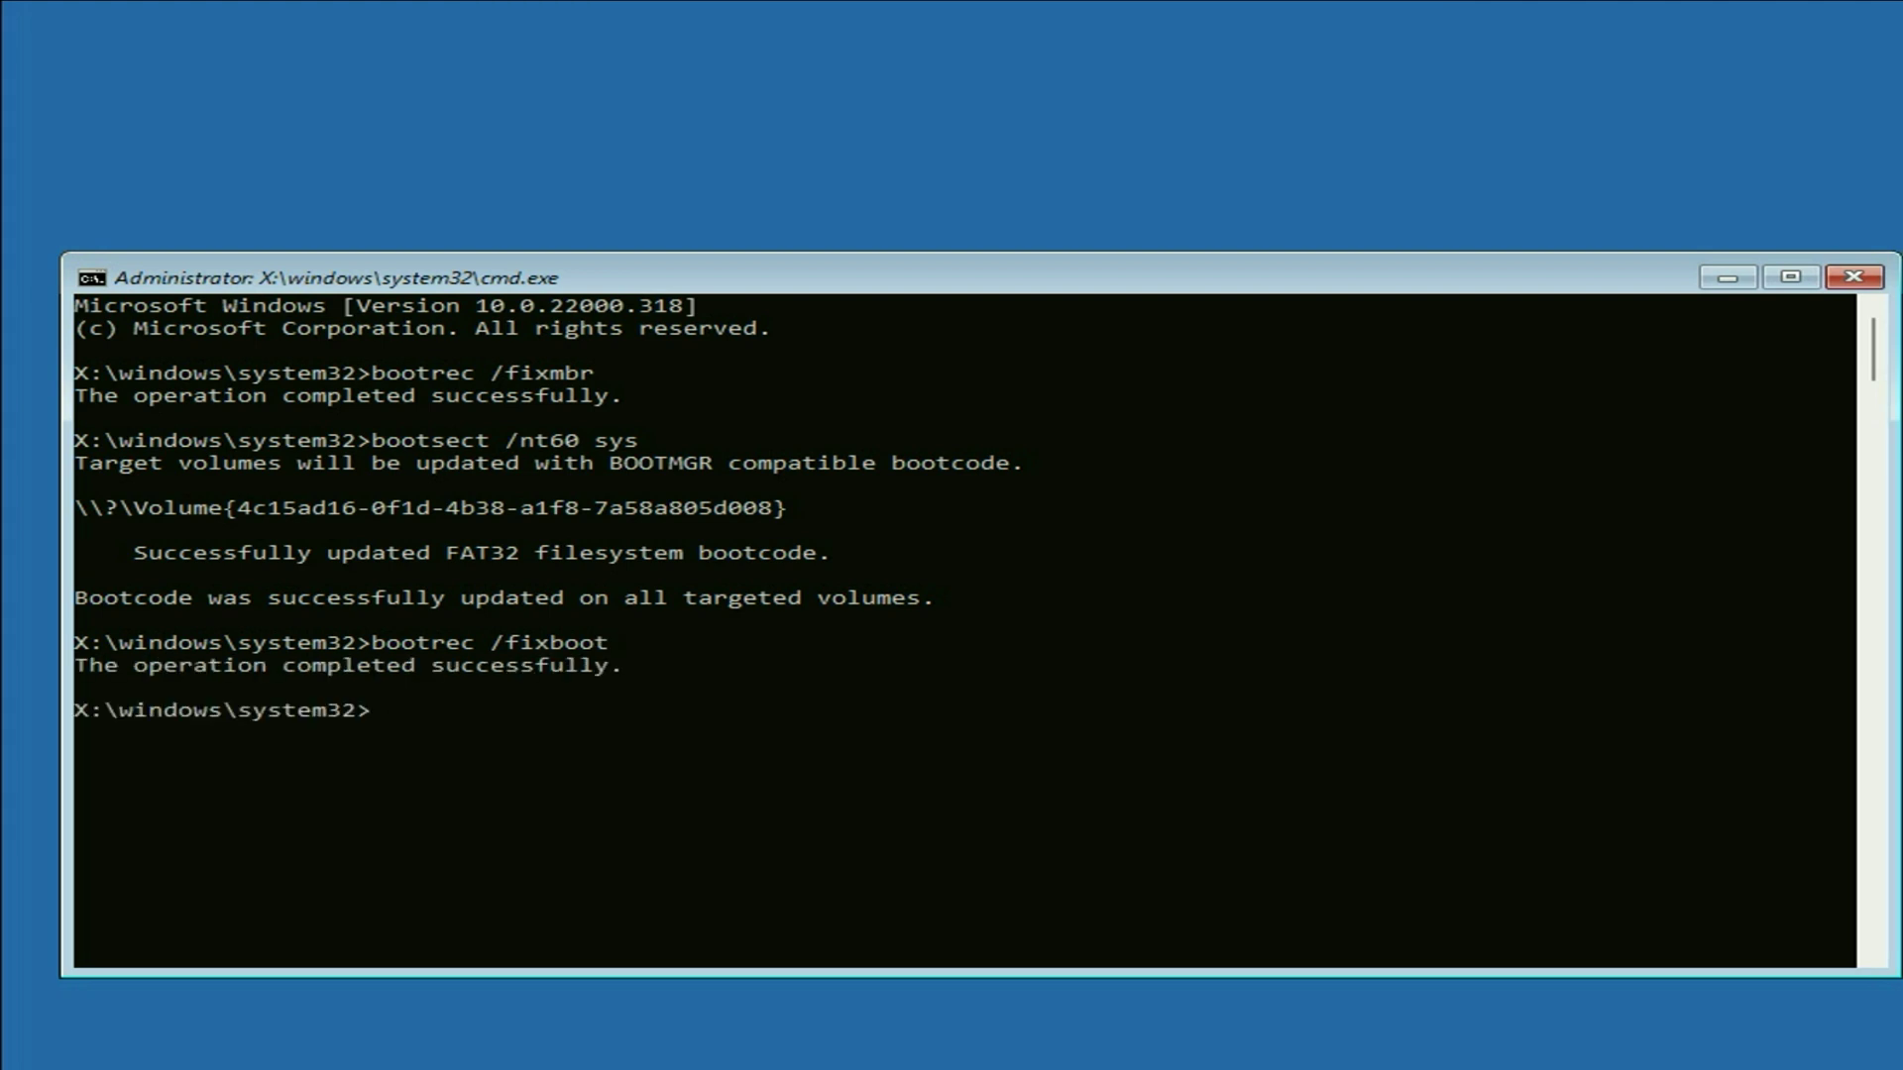
Rebuild the boot configuration data with bootrec /rebuildbcd and answer y to adding the identified Windows installation to the boot list.
{"action": "type", "text": "boot"}
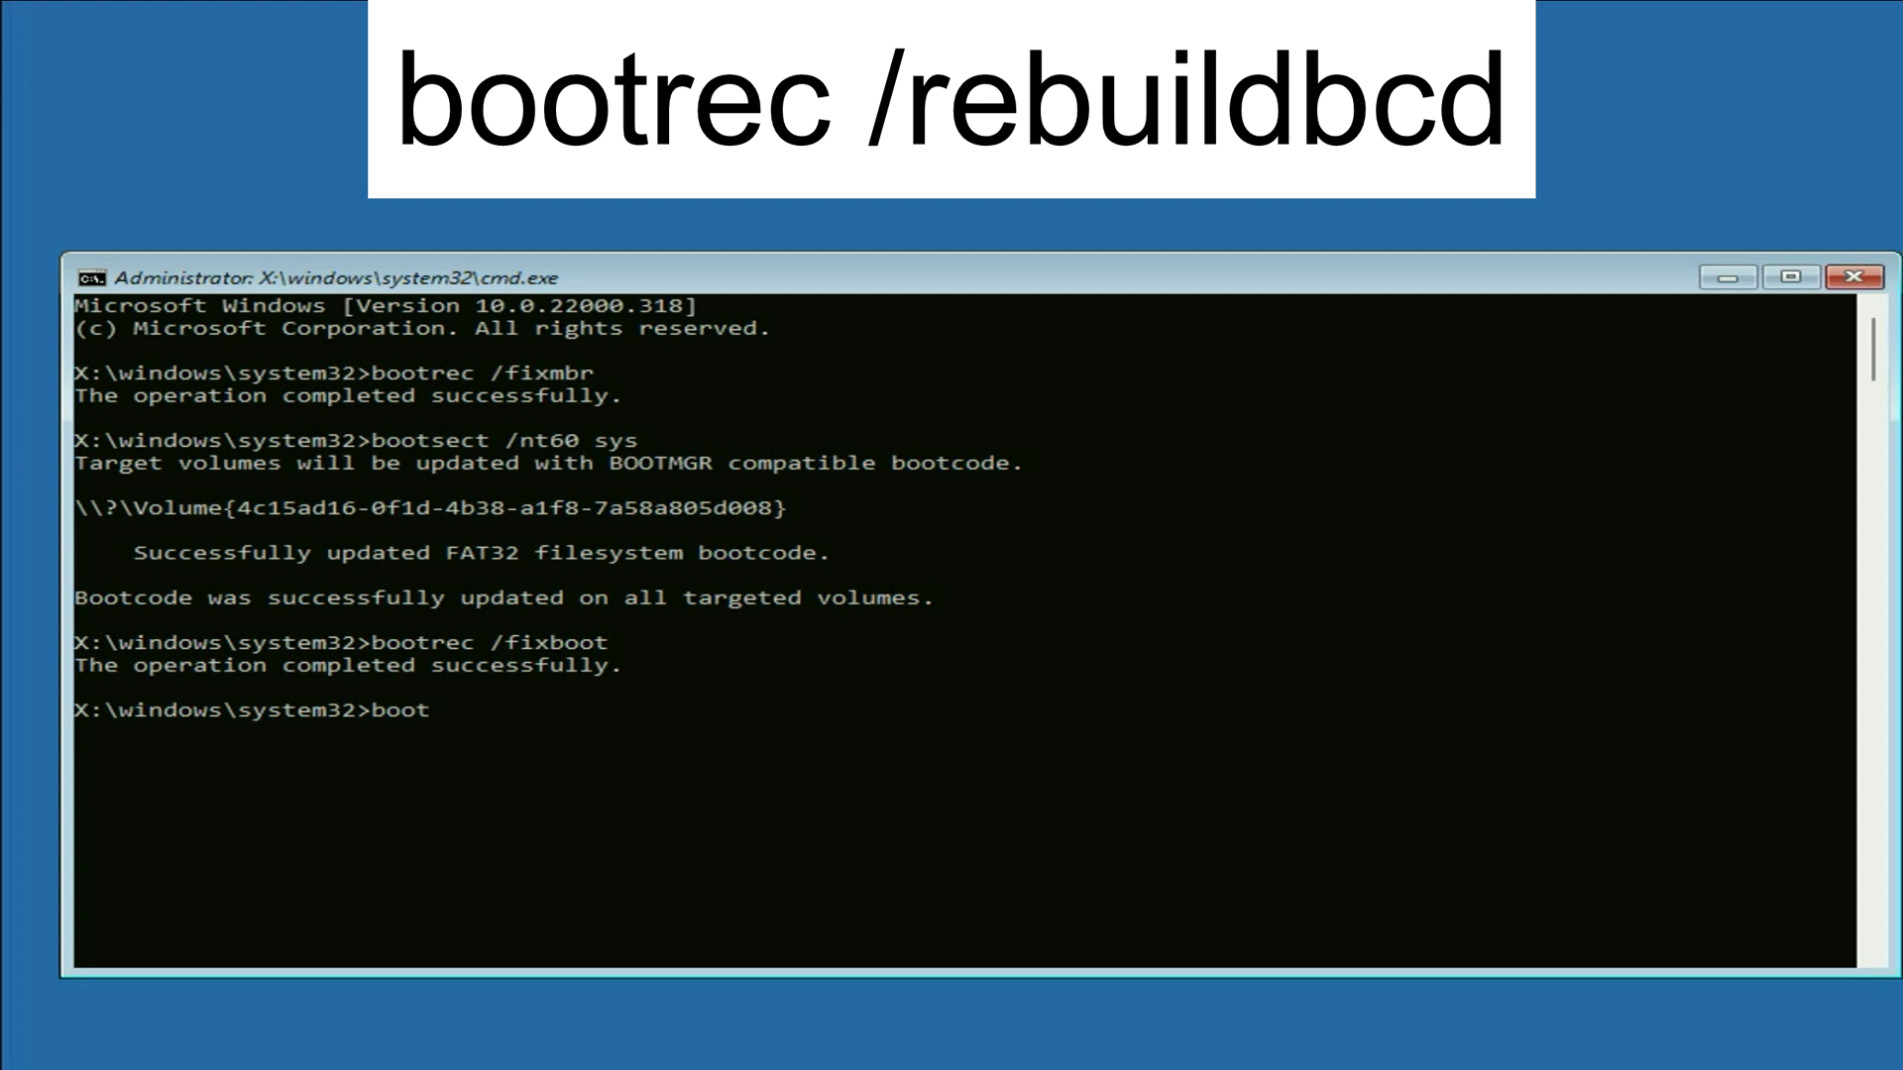
{"action": "type", "text": "rec /rebuildbcd"}
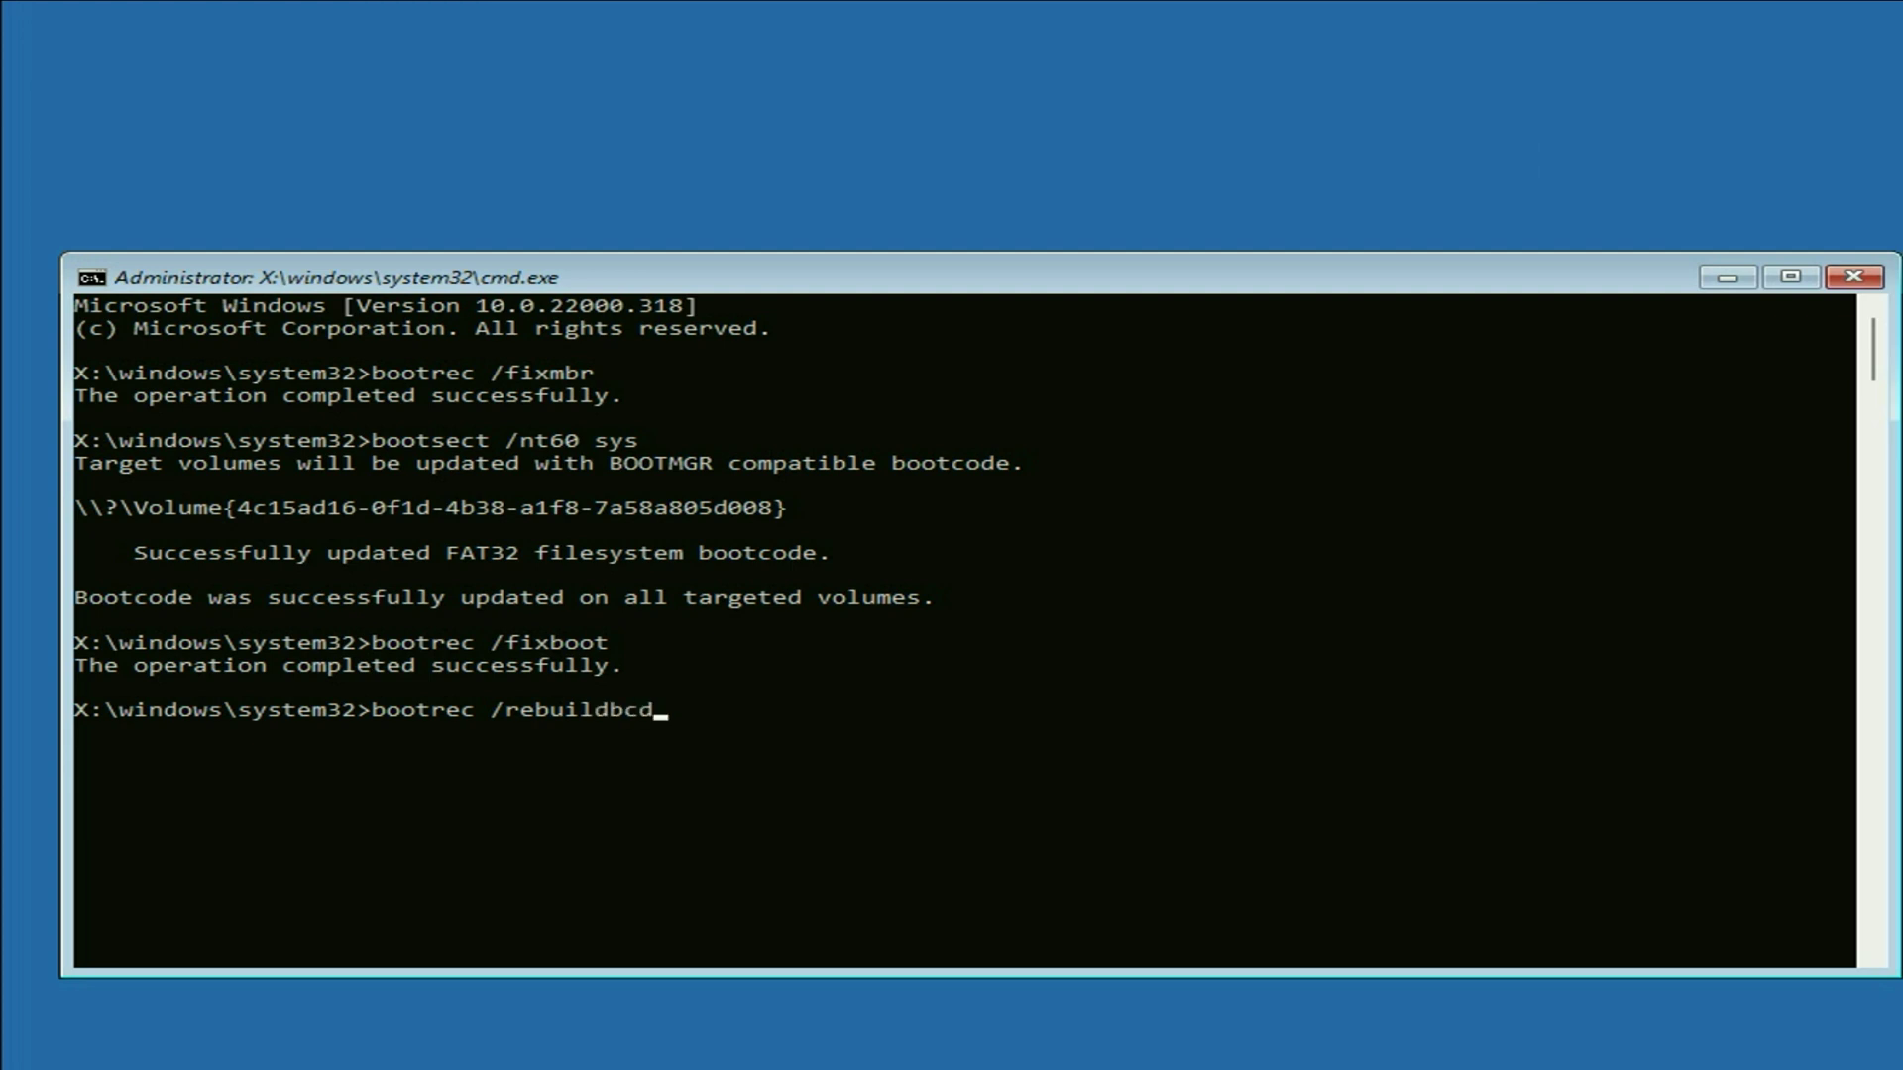
{"action": "key", "text": "Return"}
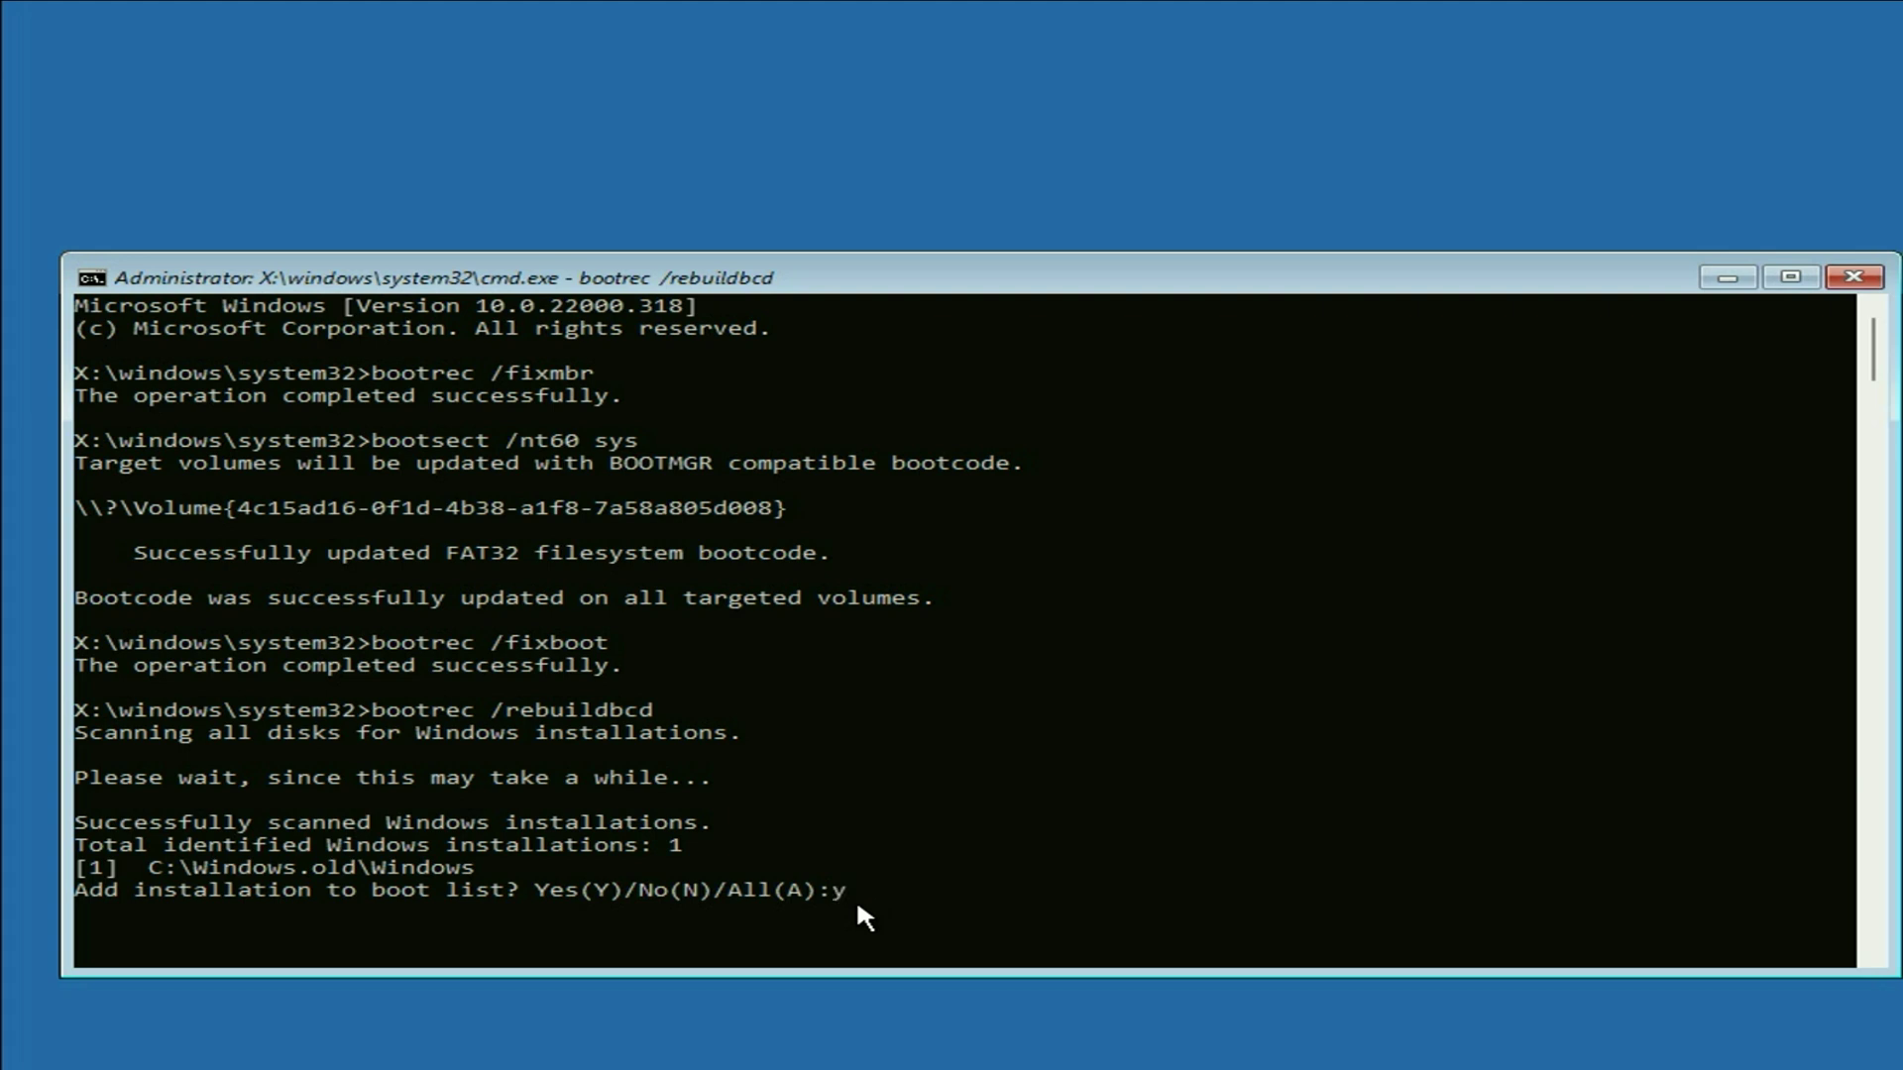
{"action": "key", "text": "Return"}
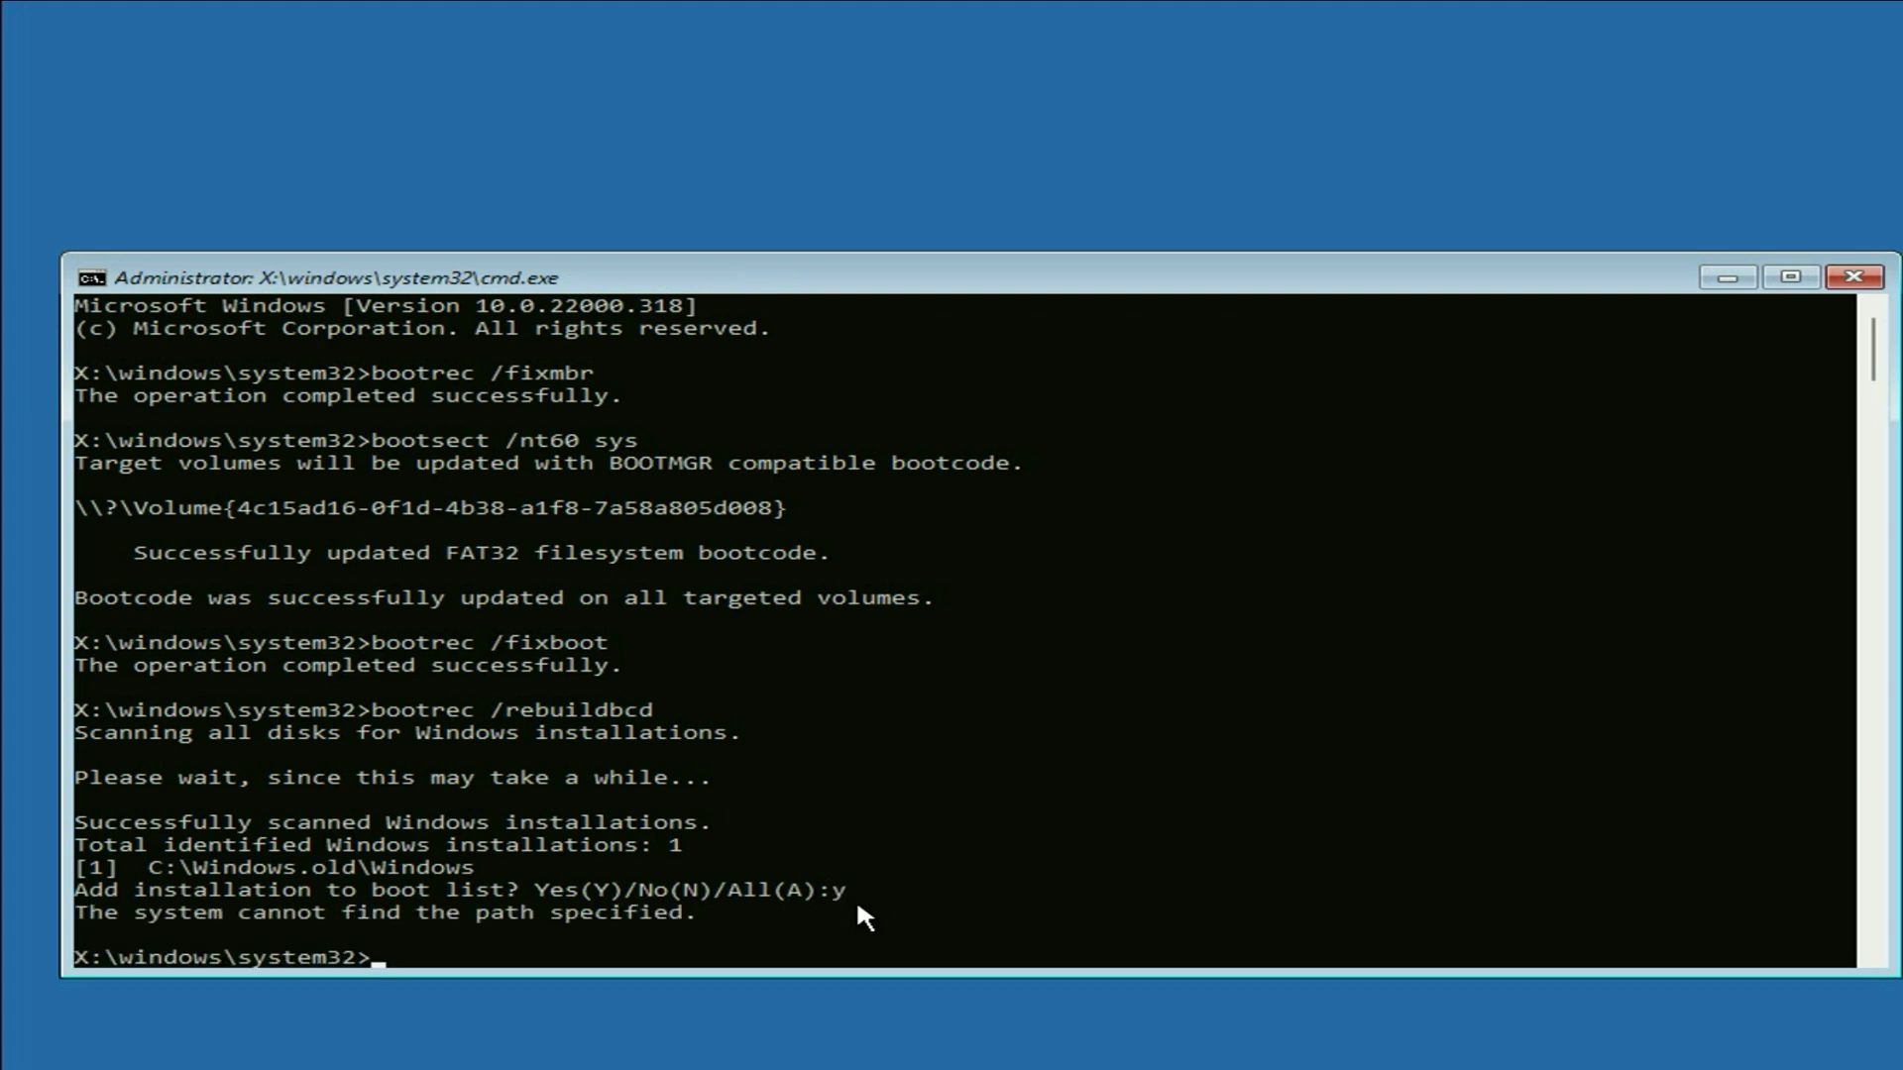
Scan the system files with sfc /scannow and close the Command Prompt with exit.
{"action": "scroll", "coordinate": [857, 745], "scroll_direction": "down", "scroll_amount": 3}
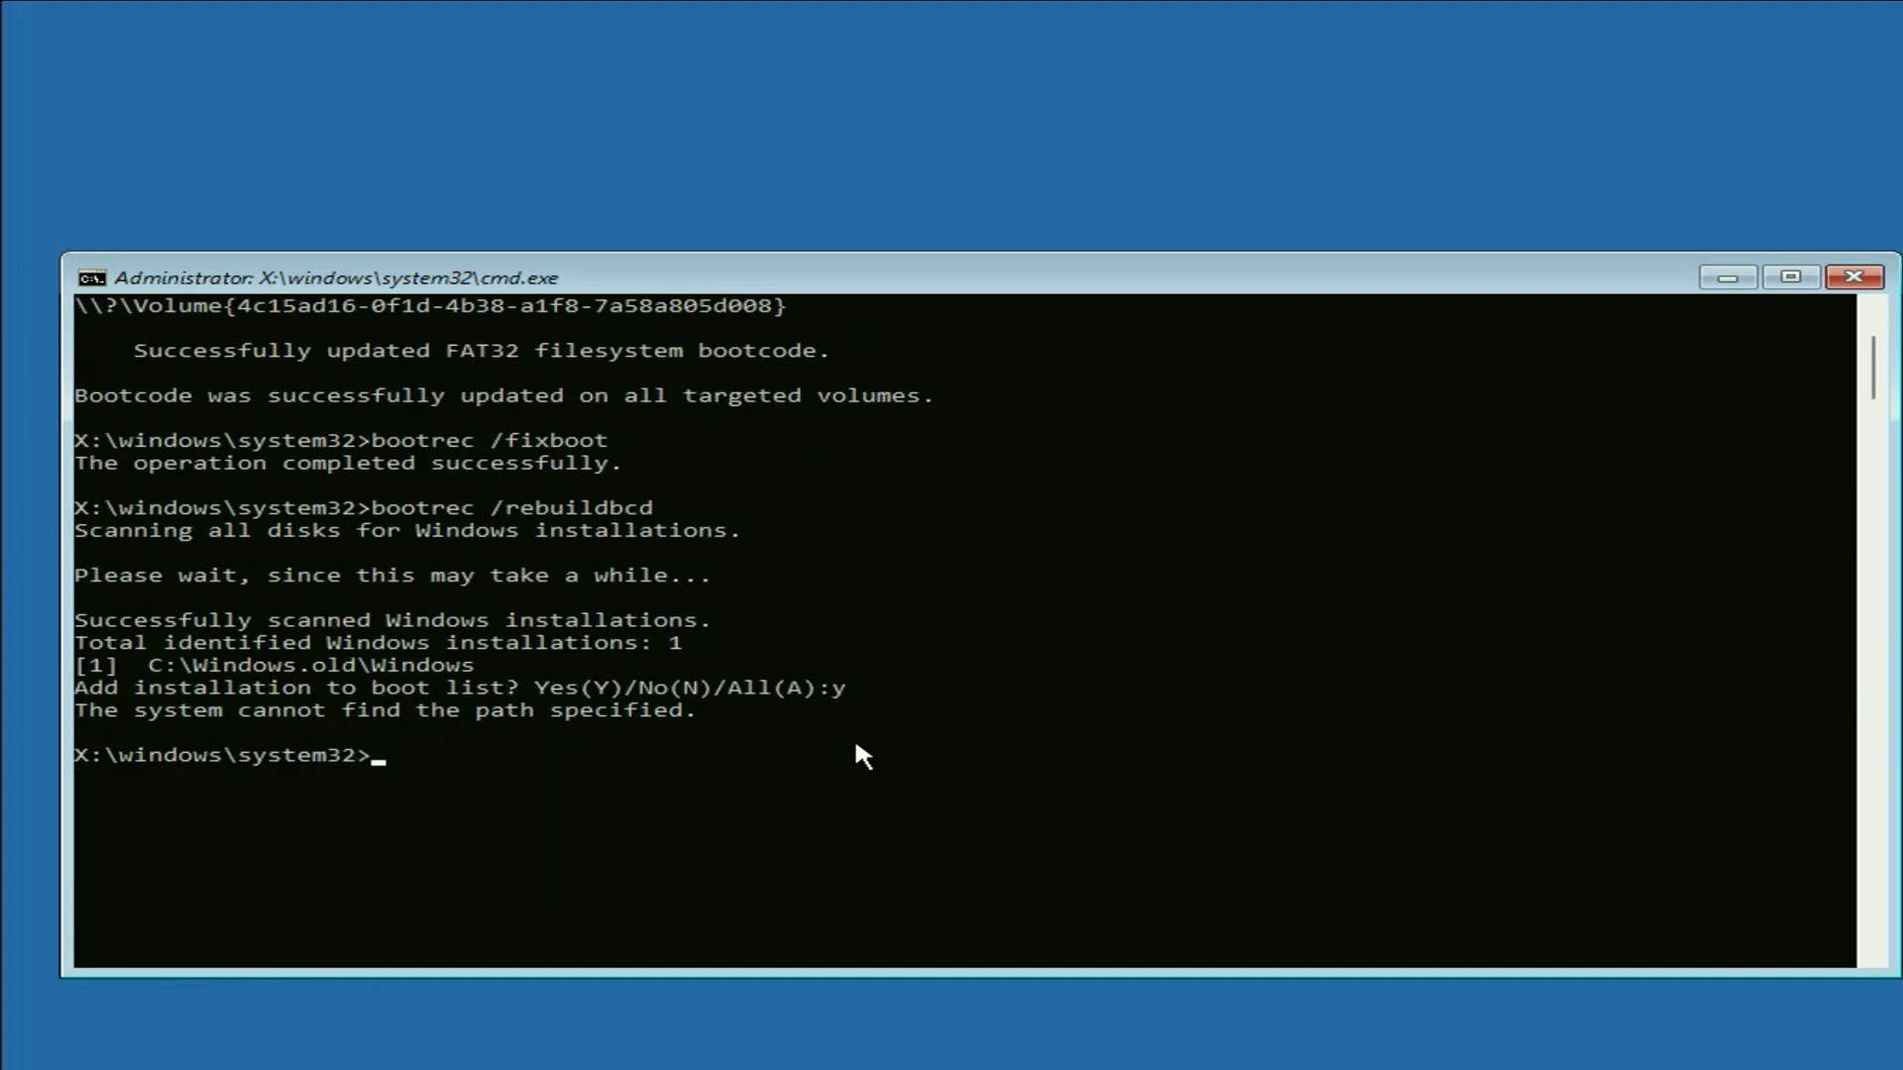
{"action": "type", "text": "sfc /s"}
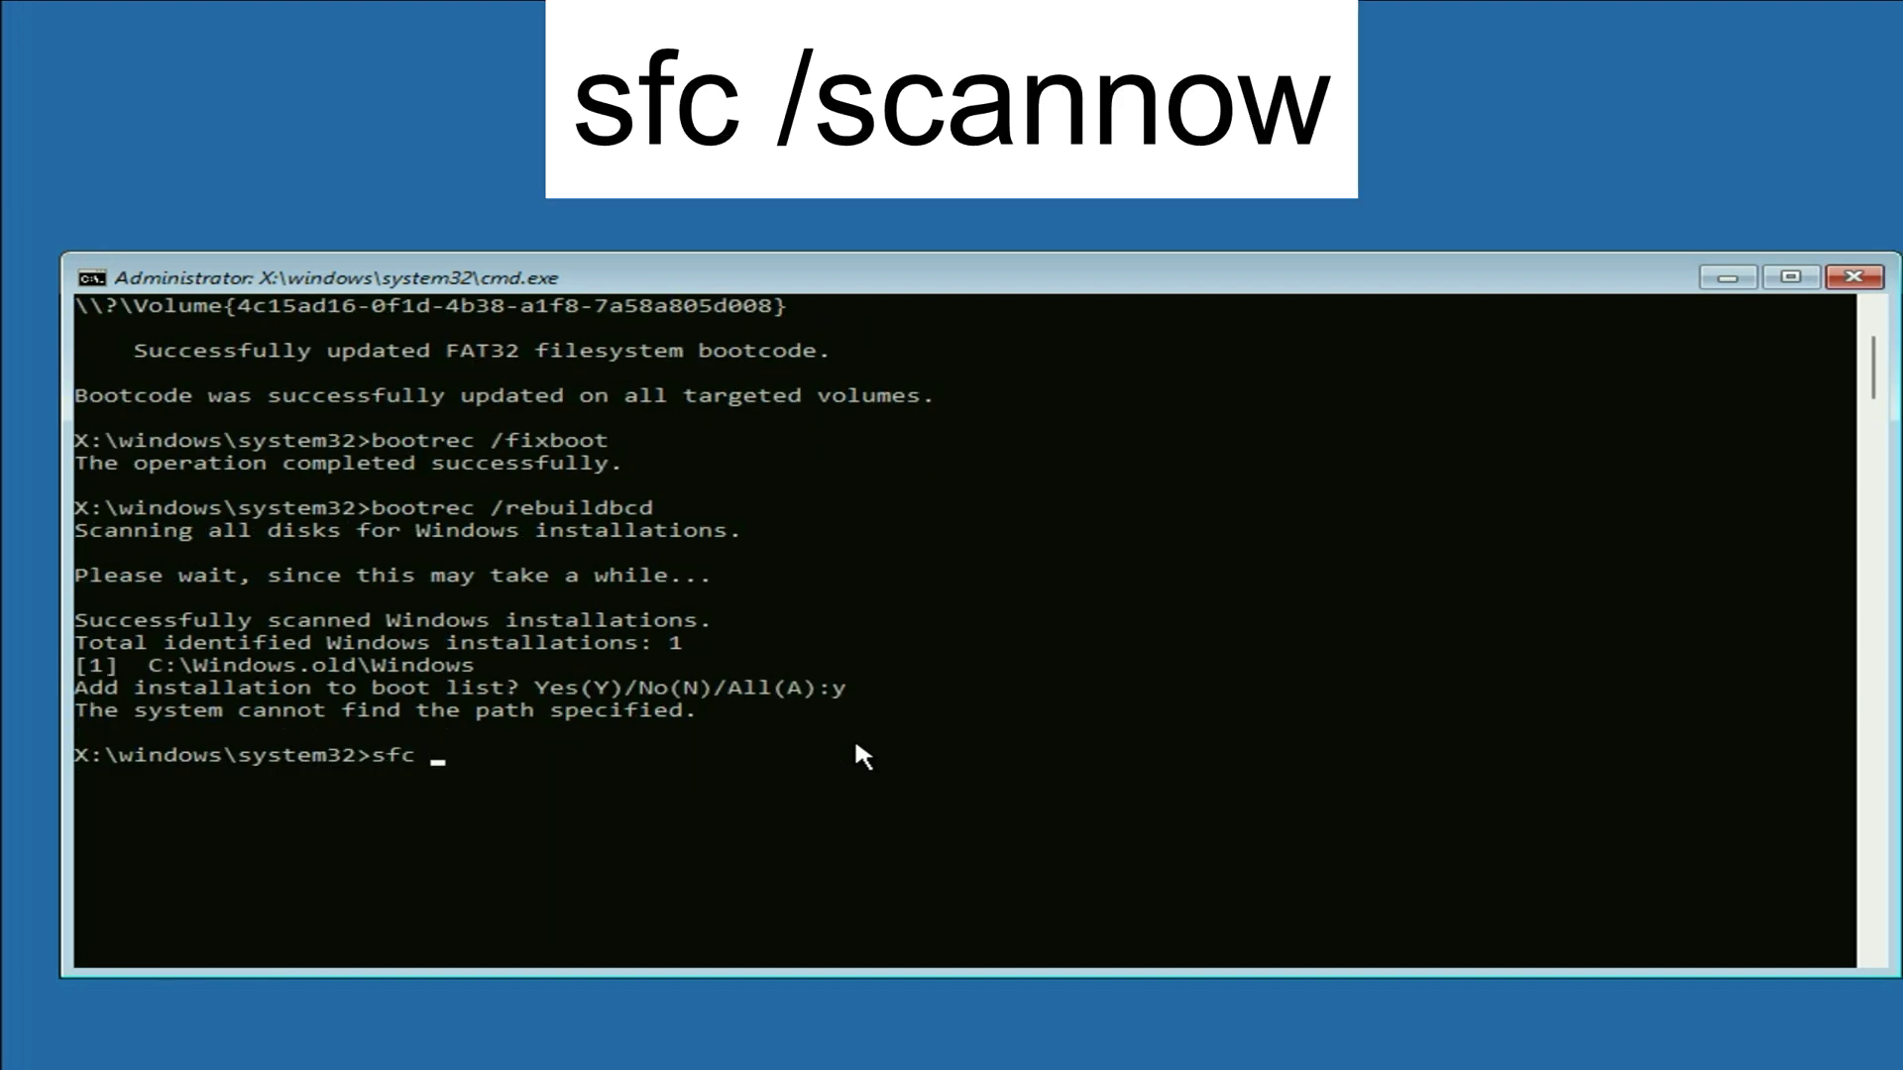
{"action": "type", "text": "cannow"}
{"action": "key", "text": "Return"}
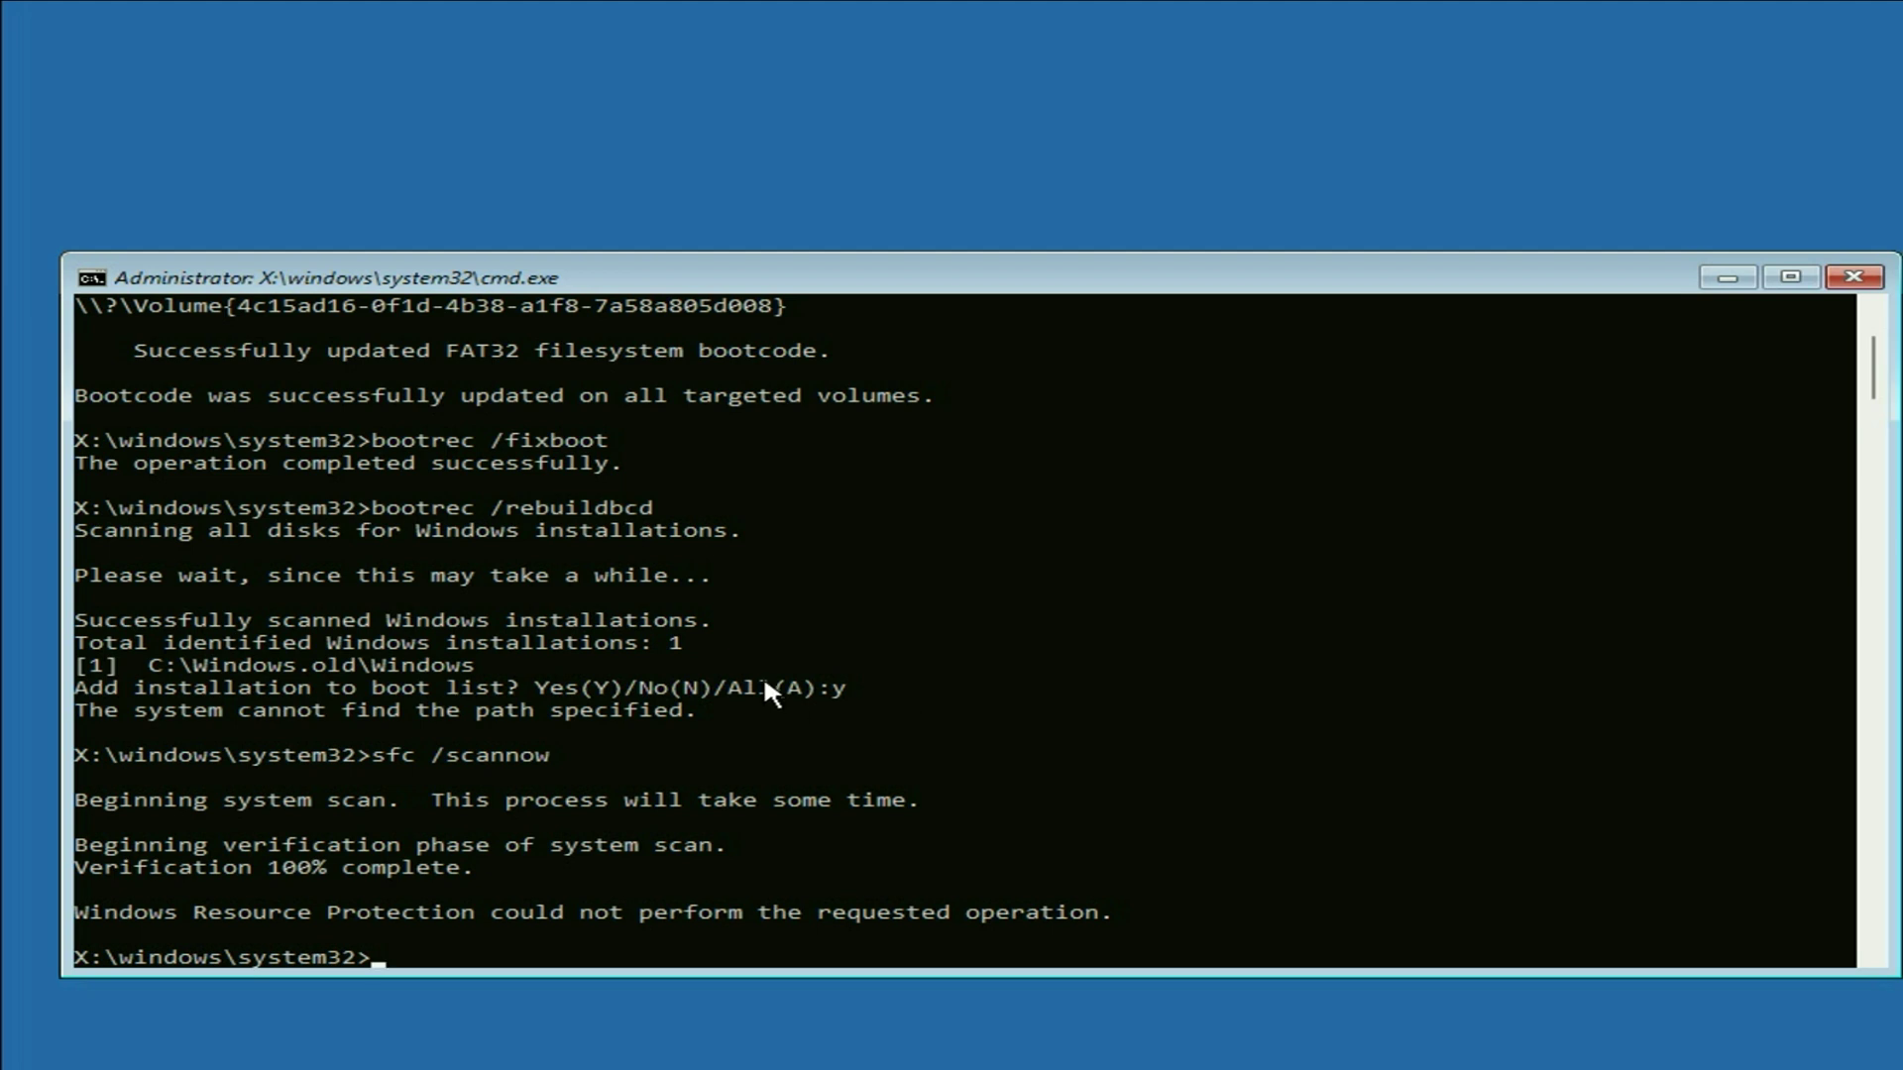
{"action": "scroll", "coordinate": [765, 684], "scroll_direction": "down", "scroll_amount": 3}
{"action": "type", "text": "exit"}
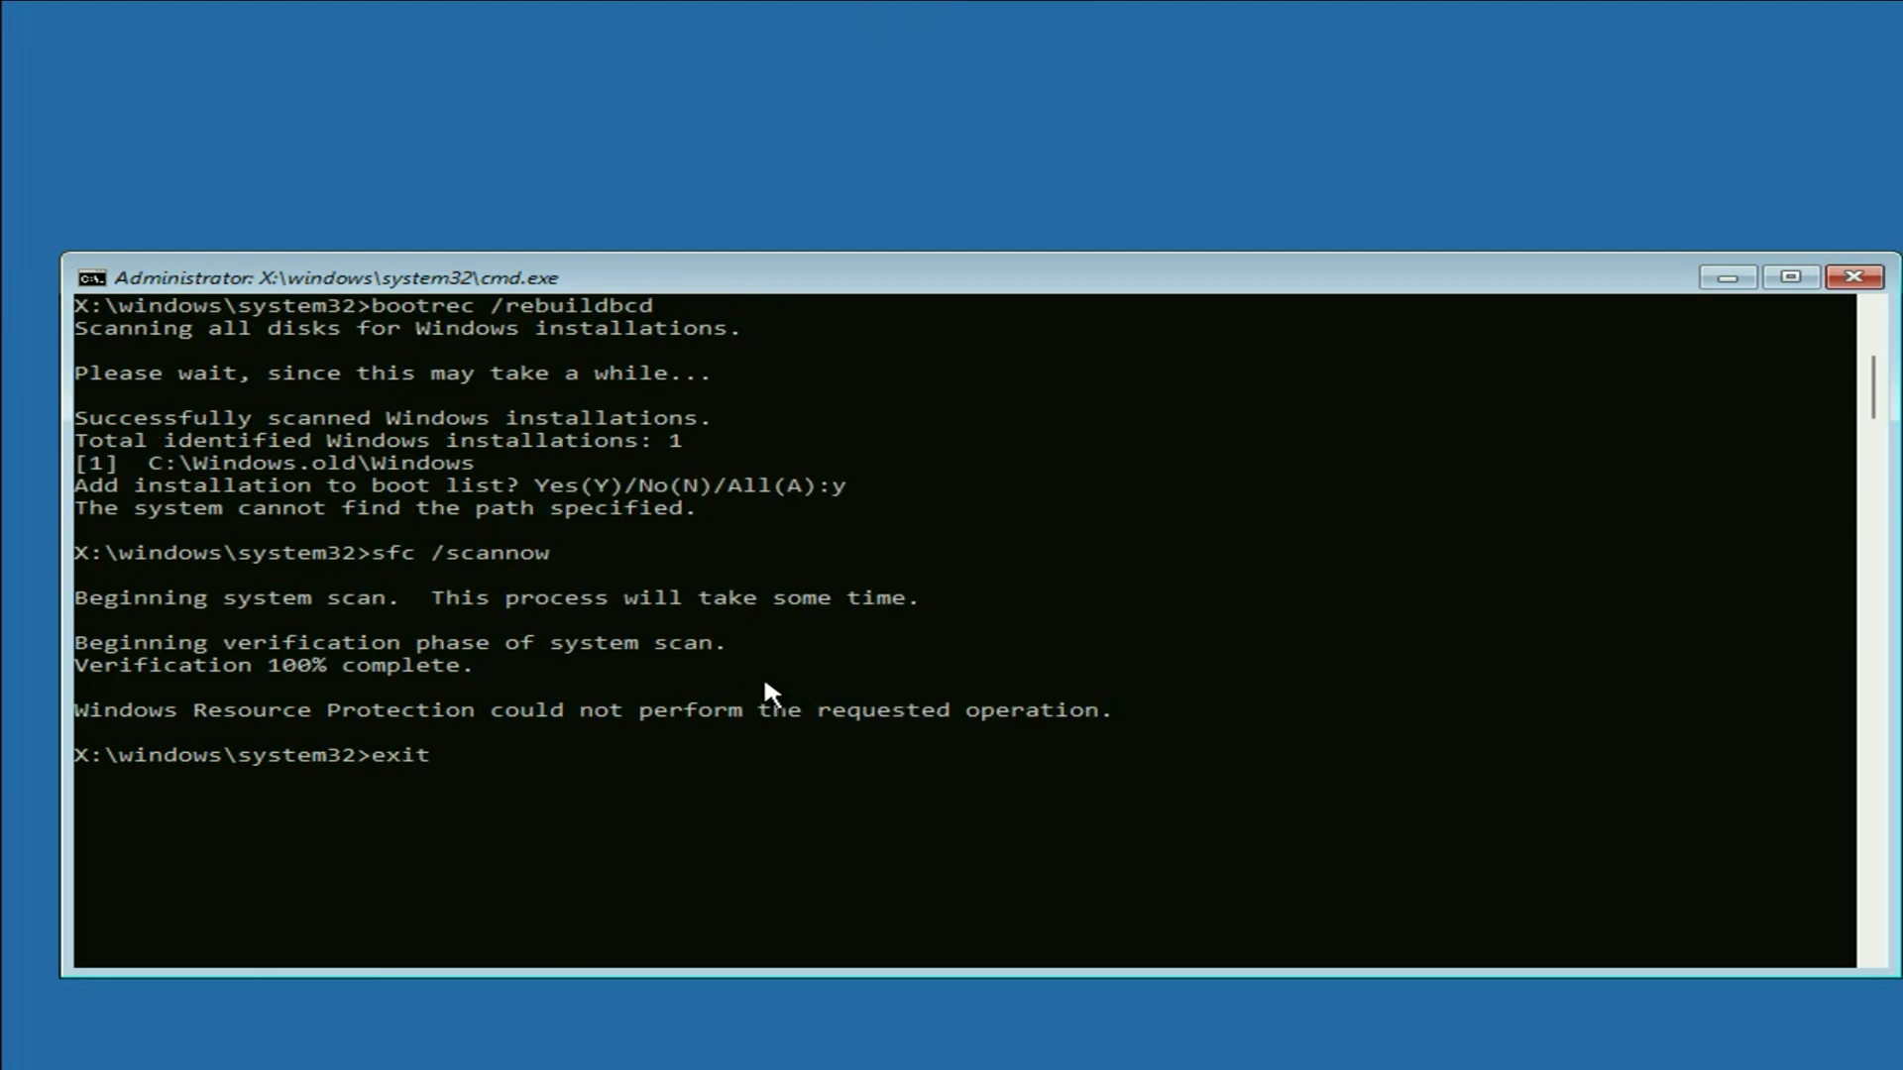
{"action": "key", "text": "Return"}
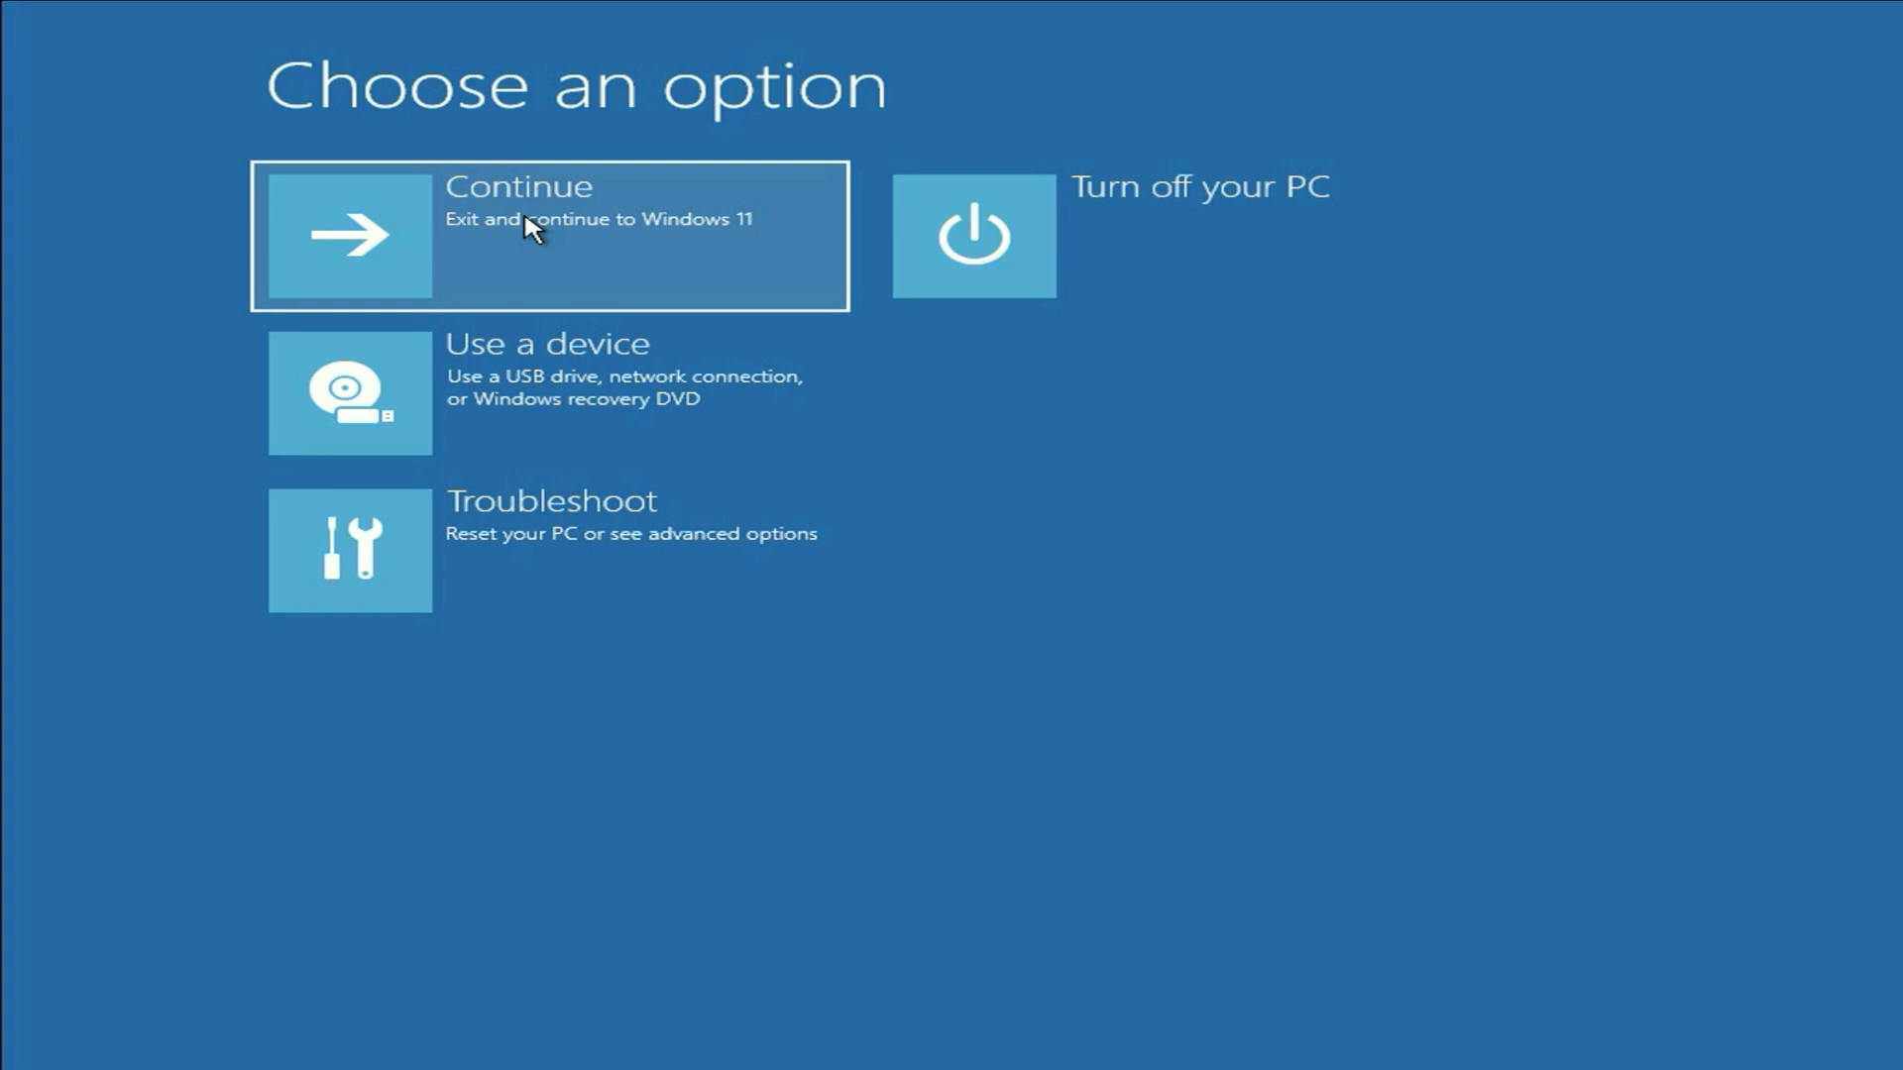
Start Reset this PC from the troubleshooting options and choose Local reinstall as the way to reinstall Windows.
{"action": "left_click", "coordinate": [609, 563]}
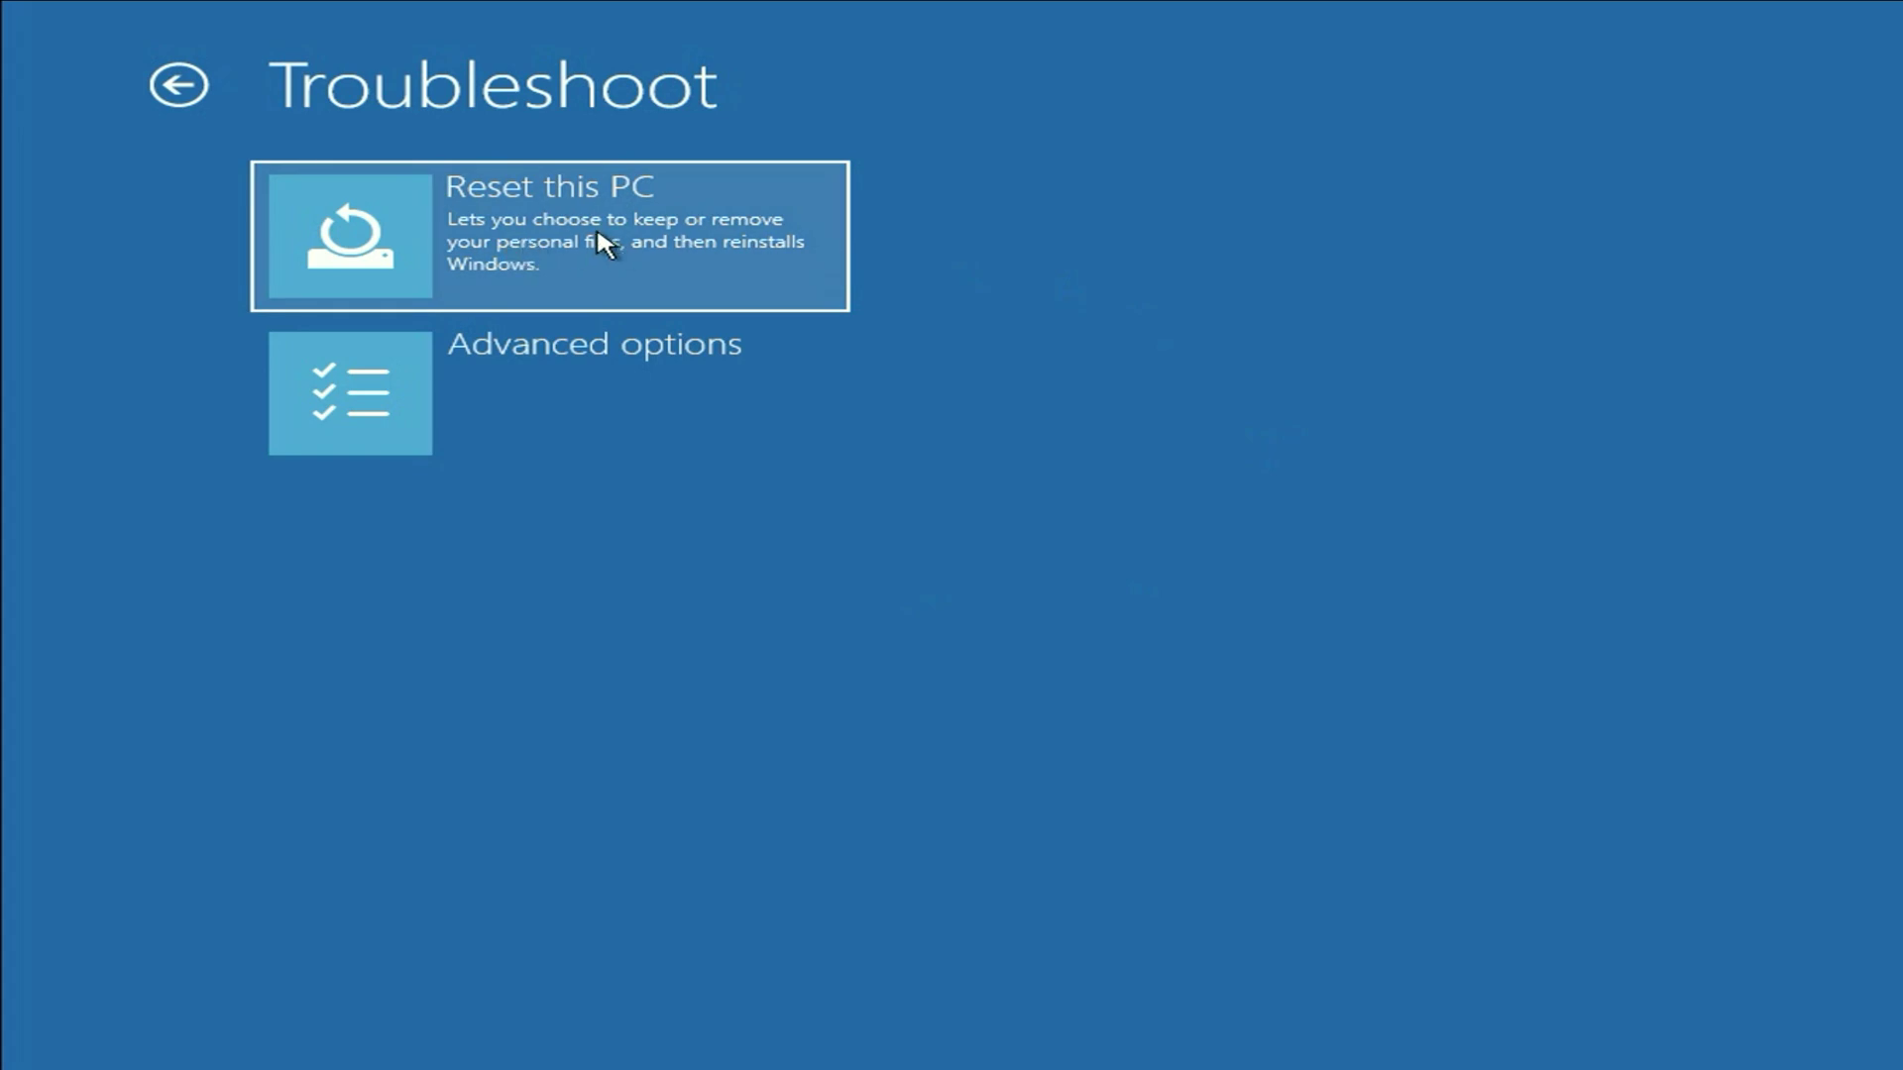
{"action": "left_click", "coordinate": [693, 242]}
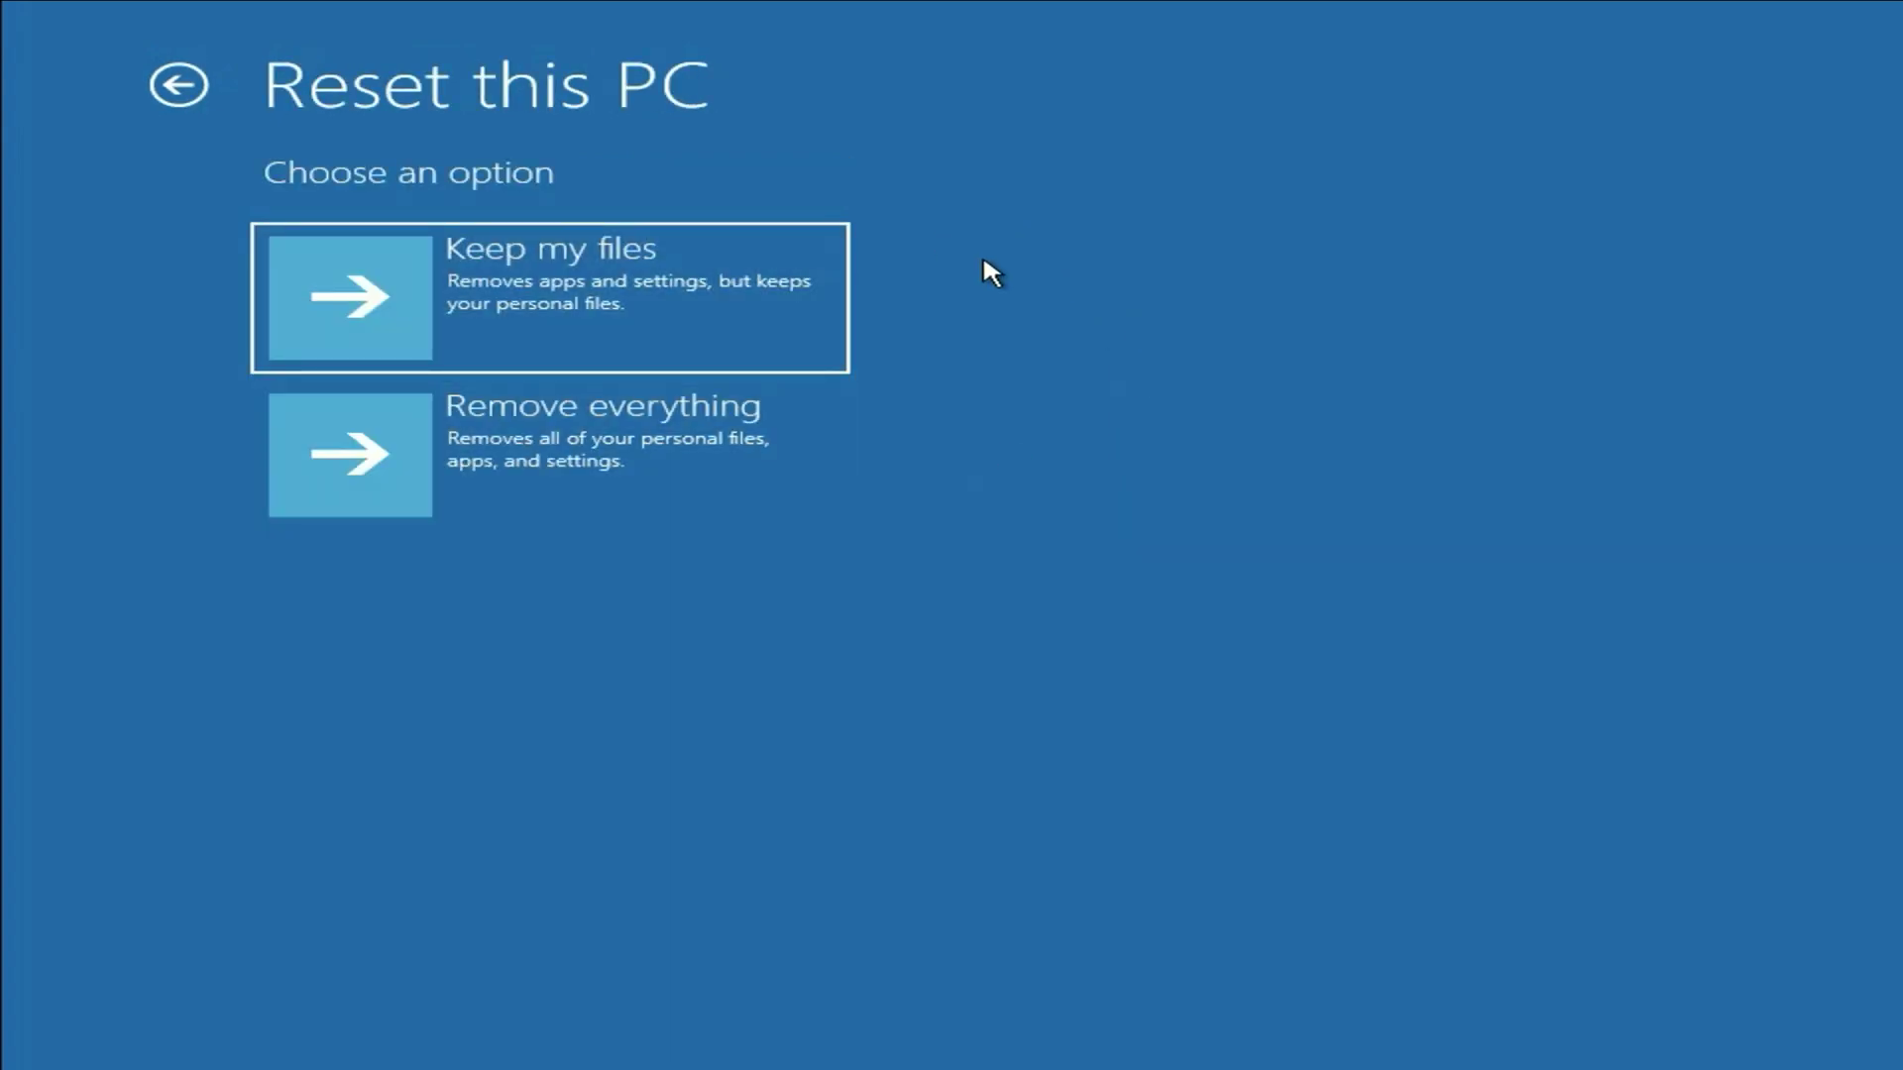
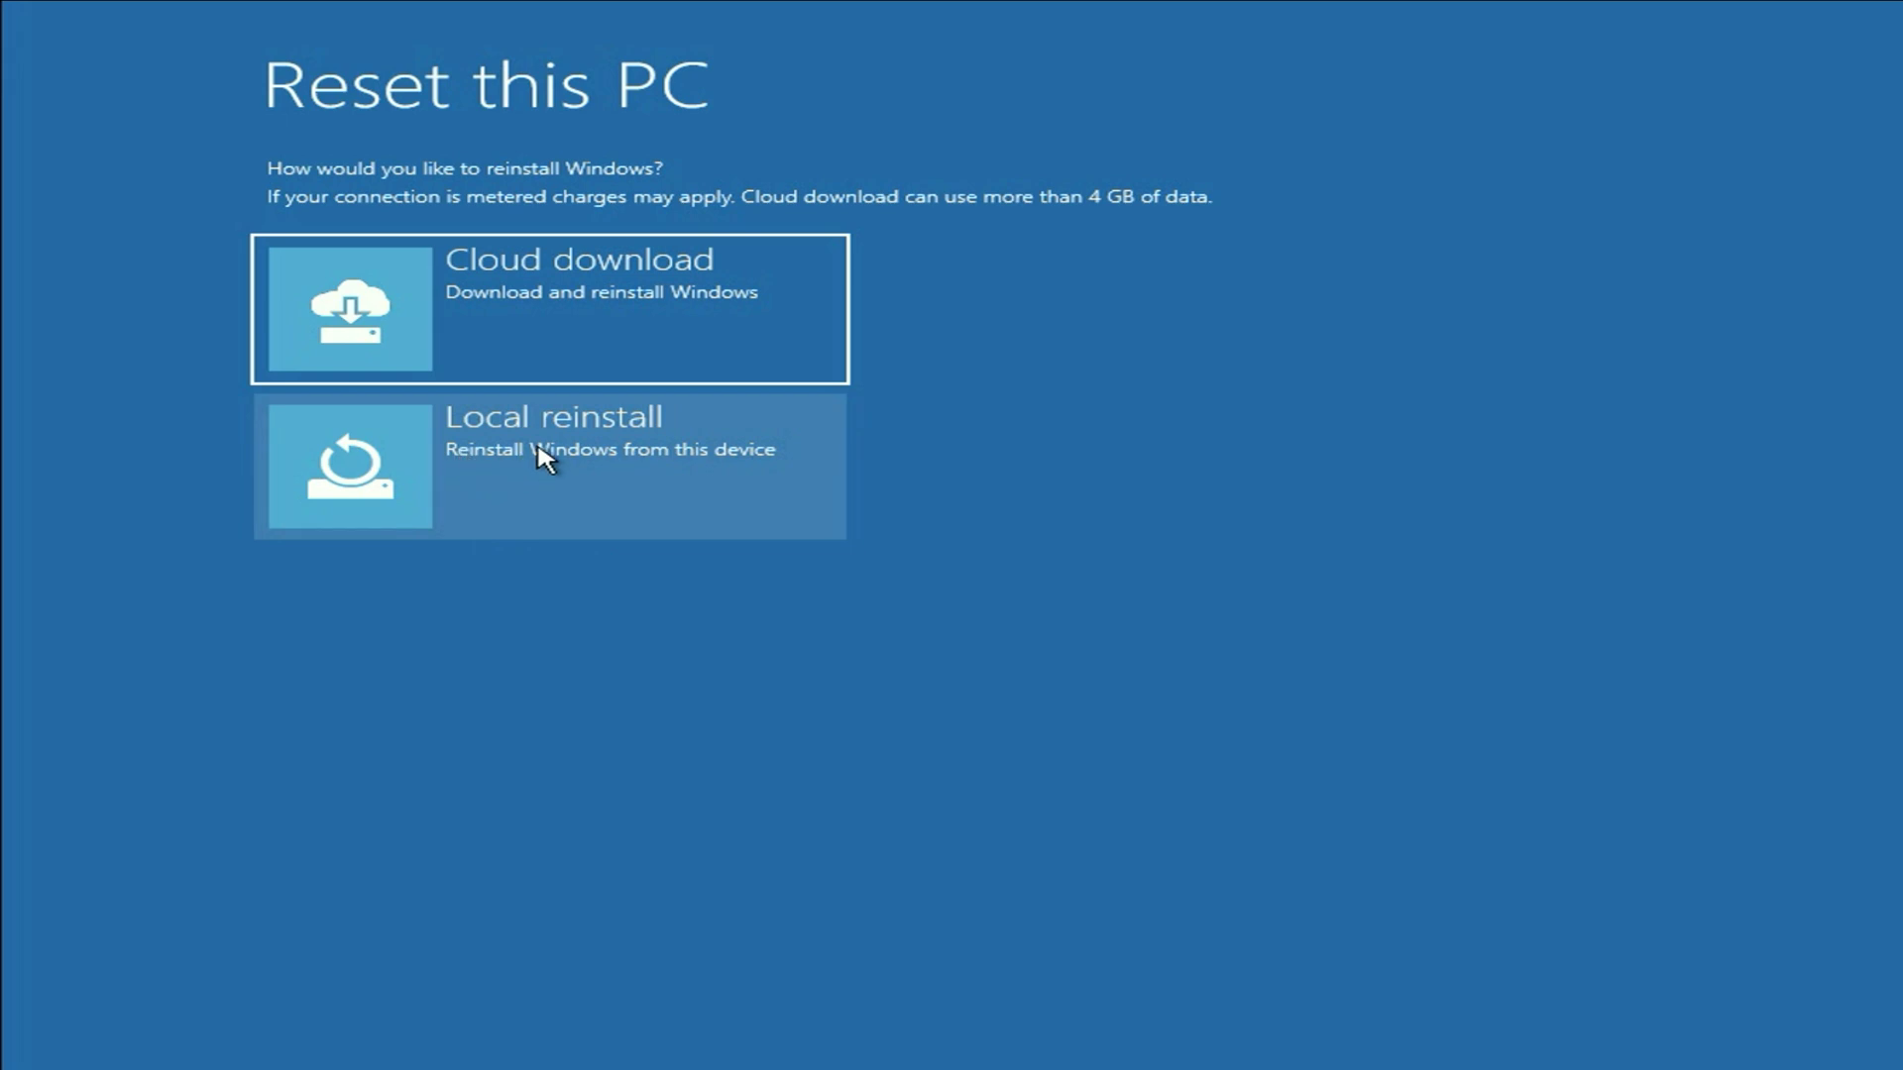
{"action": "left_click", "coordinate": [552, 455]}
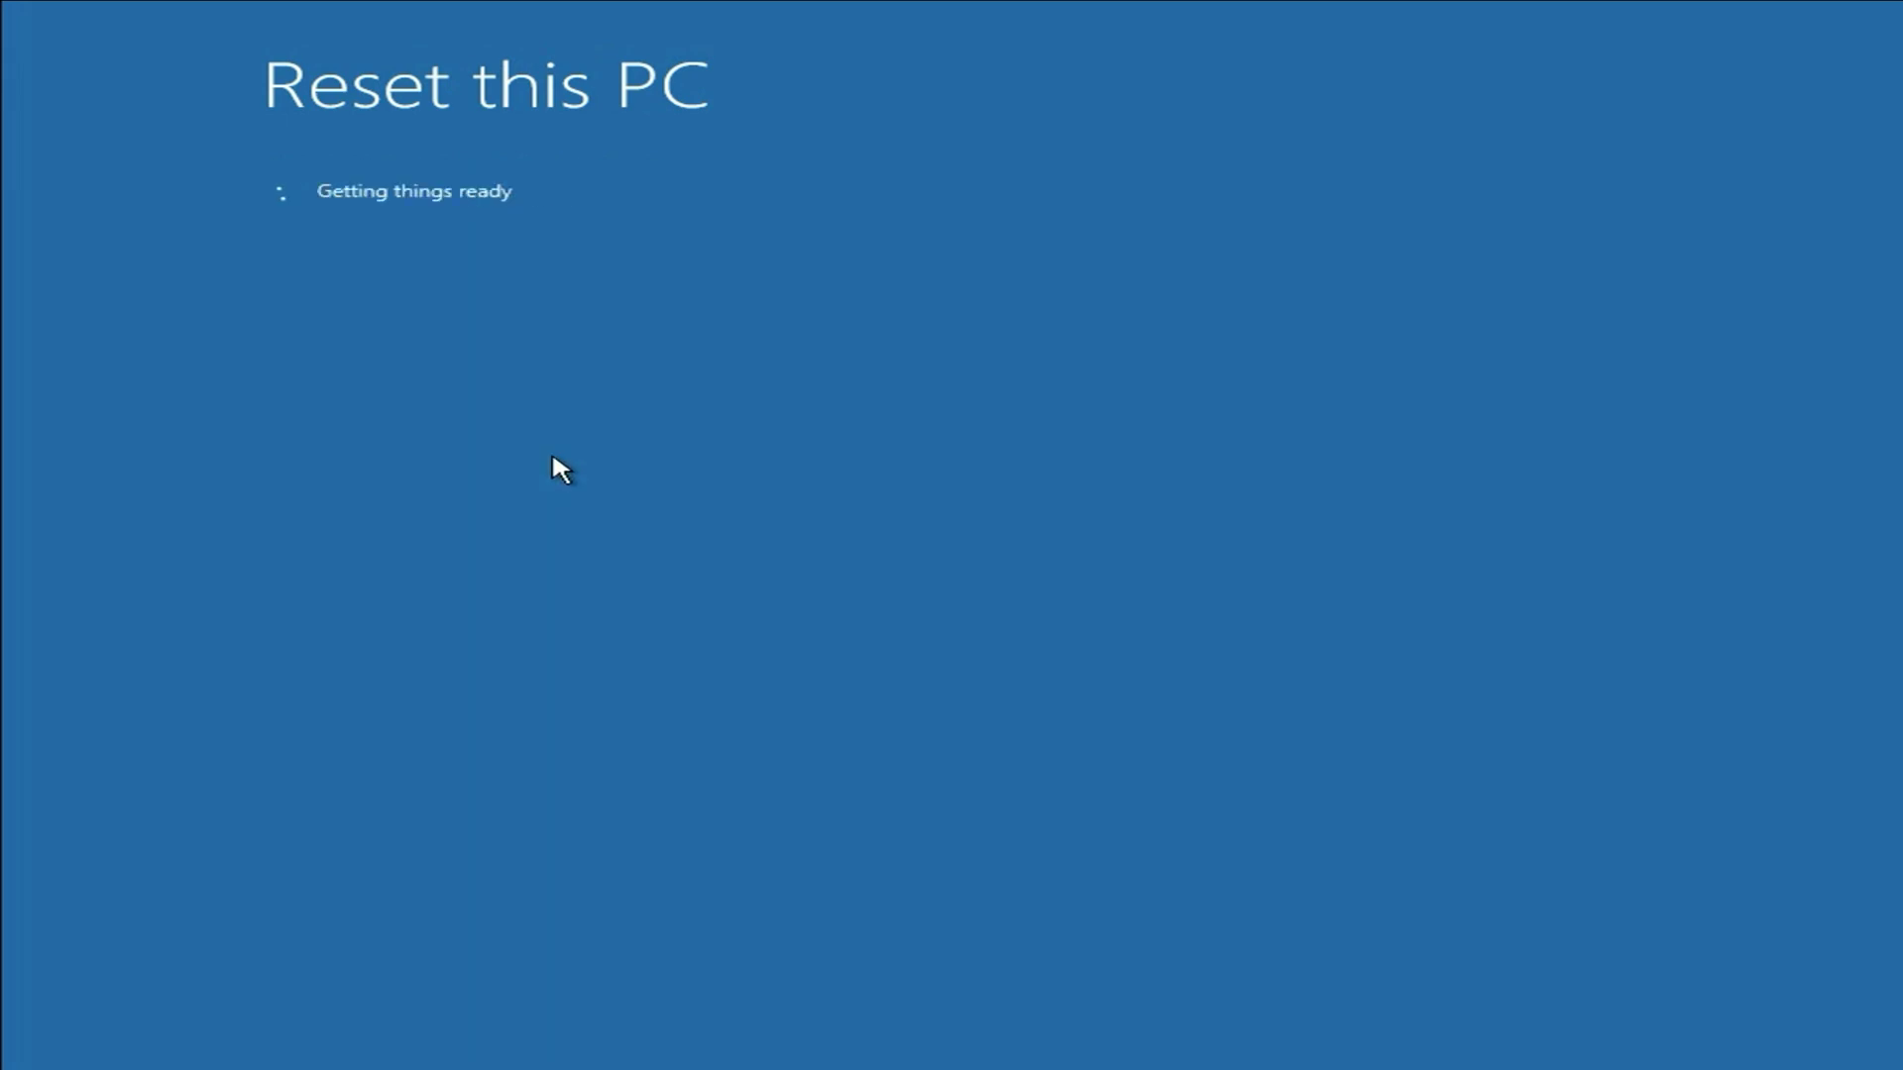